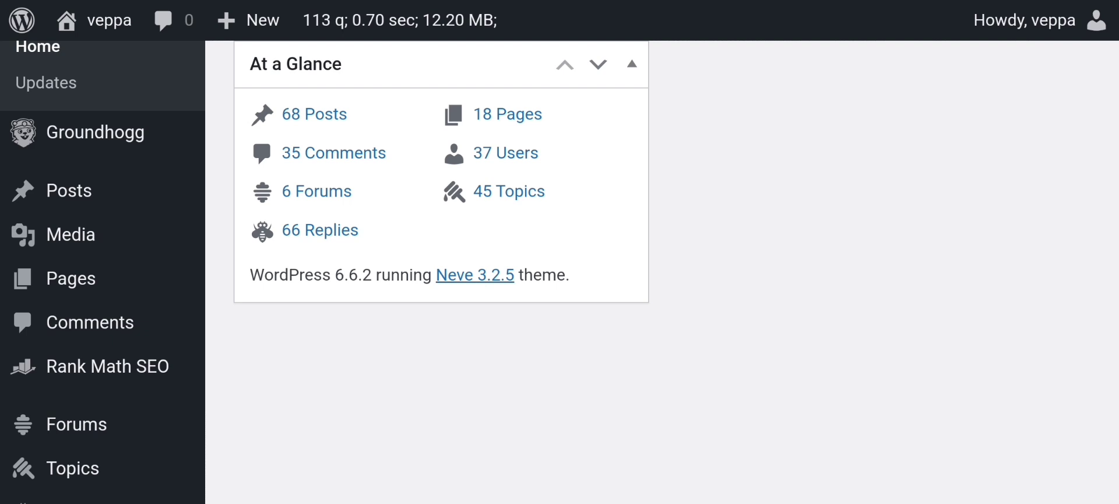
# - Open the list of installed plugins from the WordPress admin dashboard
pyautogui.scroll(-1, 715, 382)
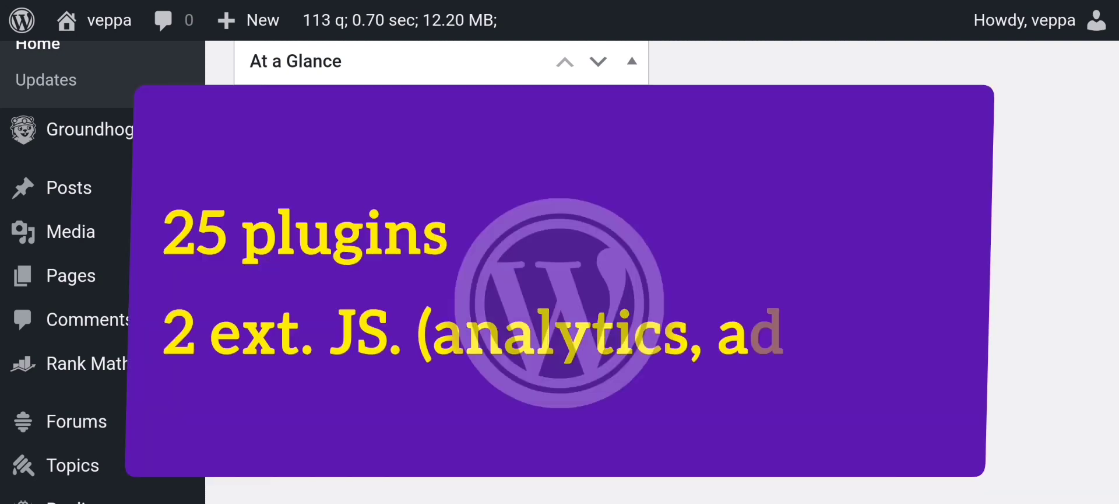
pyautogui.scroll(-3, 662, 262)
pyautogui.scroll(-2, 662, 262)
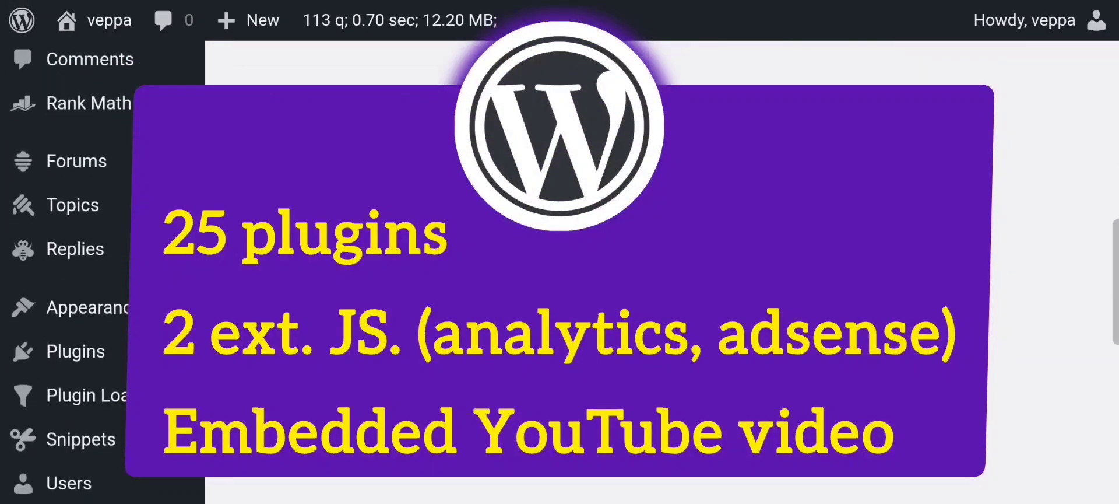
pyautogui.click(76, 351)
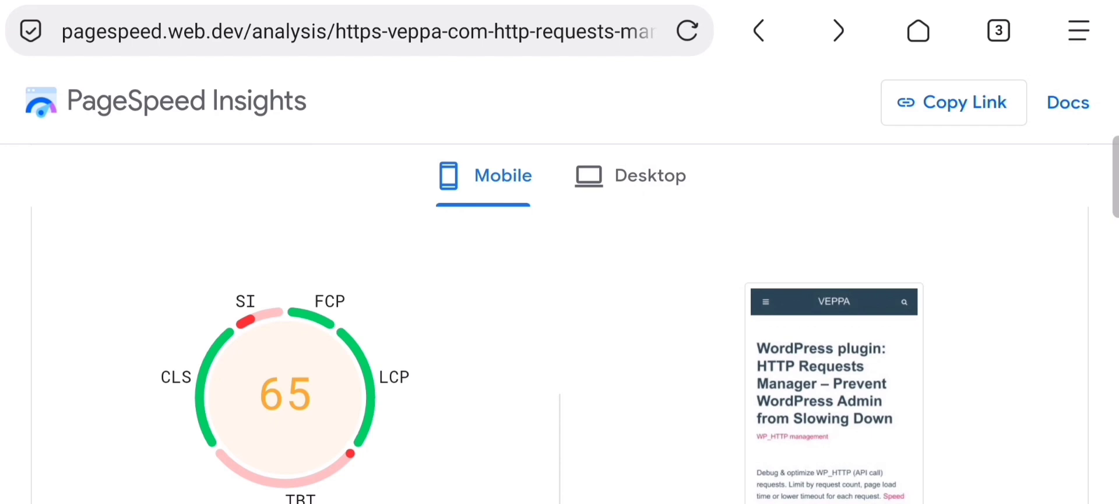
# - Review the mobile First Contentful Paint, Largest Contentful Paint and Total Blocking Time metrics in the PageSpeed Insights report
pyautogui.scroll(-5, 577, 294)
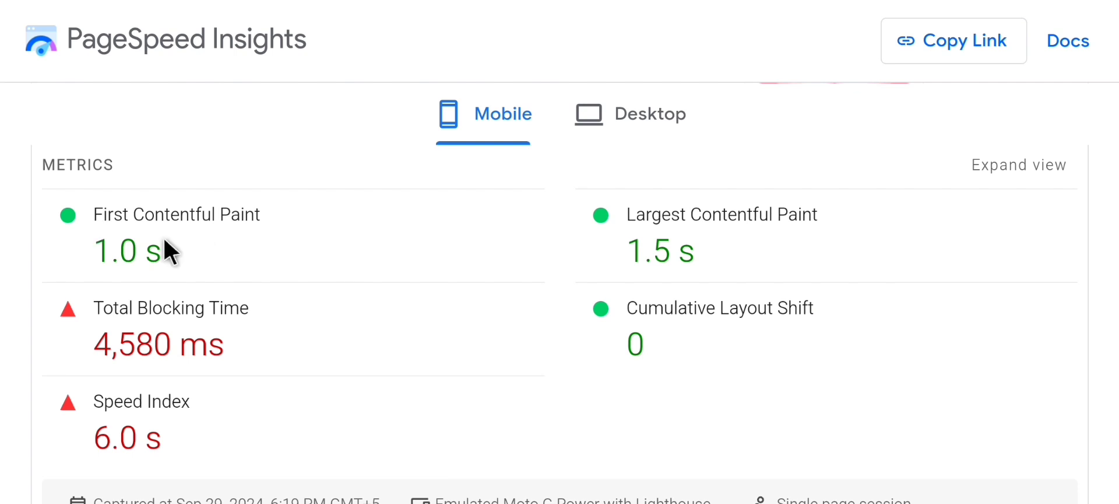
pyautogui.moveTo(95, 247); pyautogui.dragTo(157, 251)
pyautogui.click(182, 257)
pyautogui.moveTo(628, 247); pyautogui.dragTo(710, 249)
pyautogui.click(721, 230)
pyautogui.moveTo(96, 344); pyautogui.dragTo(246, 342)
pyautogui.click(247, 342)
# - Expand the "Reduce the impact of third-party code" diagnostic in the mobile report
pyautogui.scroll(-10, 320, 323)
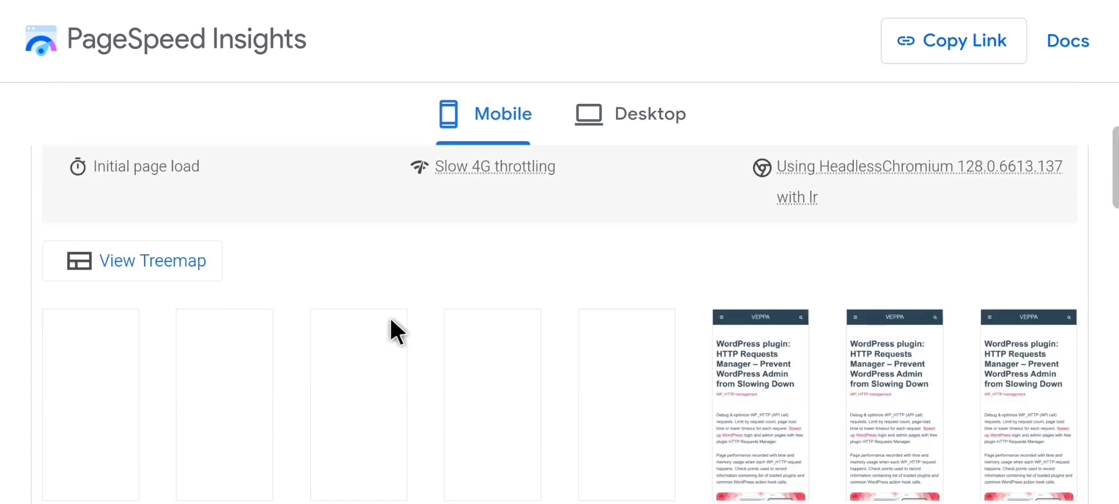
pyautogui.scroll(-3, 392, 322)
pyautogui.click(408, 317)
pyautogui.scroll(-2, 525, 308)
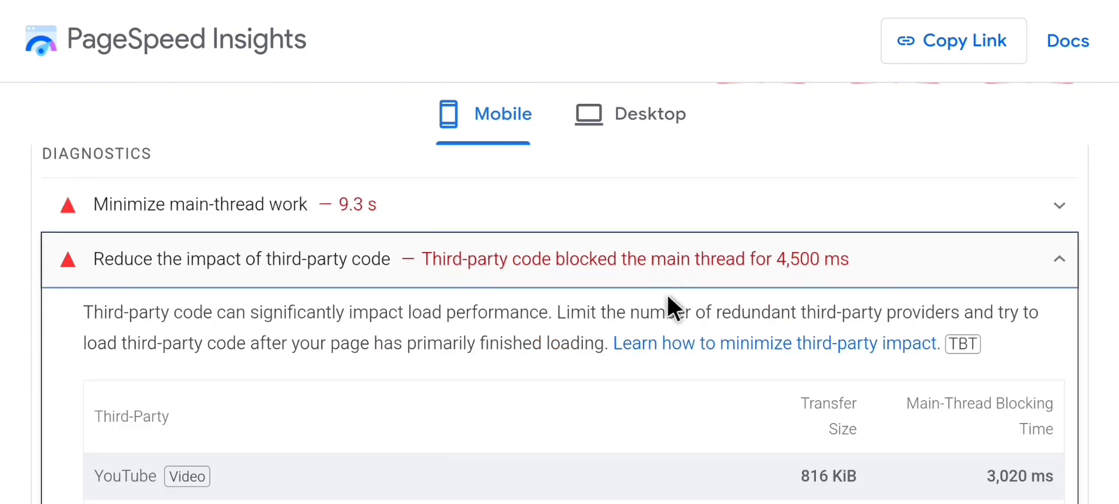
# - Examine the transfer size and main-thread blocking time of each third party, from YouTube down to Google Tag Manager
pyautogui.scroll(-3, 610, 356)
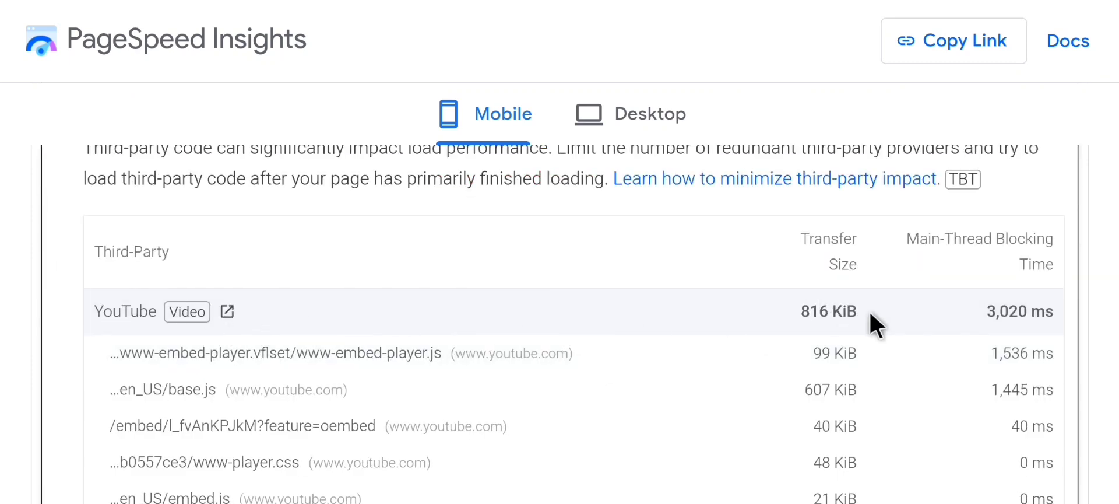
pyautogui.moveTo(793, 314); pyautogui.dragTo(847, 315)
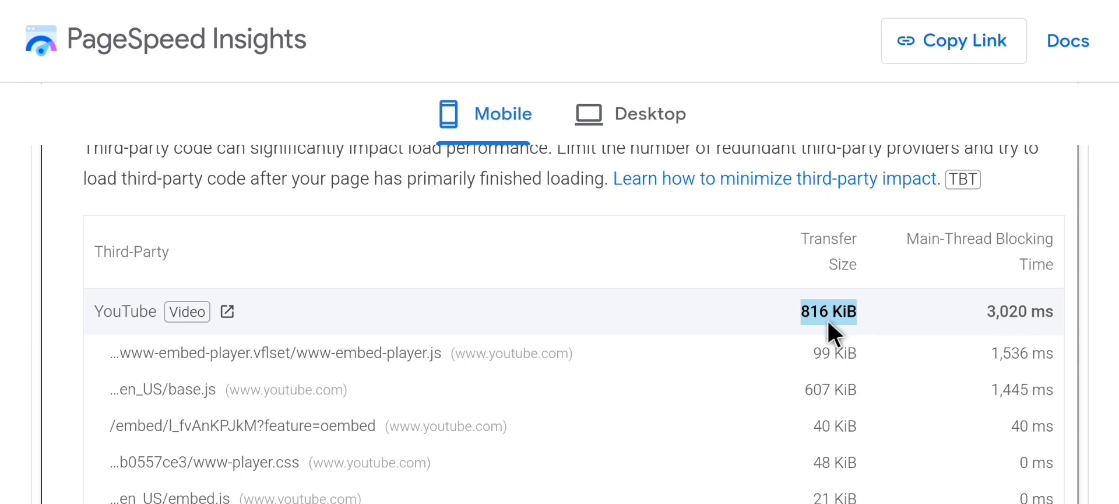
pyautogui.scroll(-5, 551, 327)
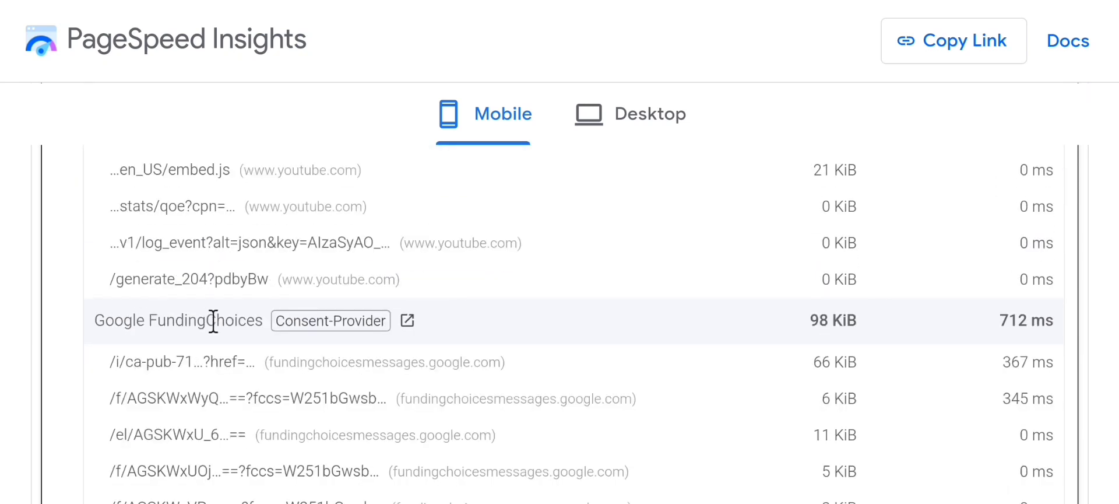
pyautogui.scroll(-1, 975, 319)
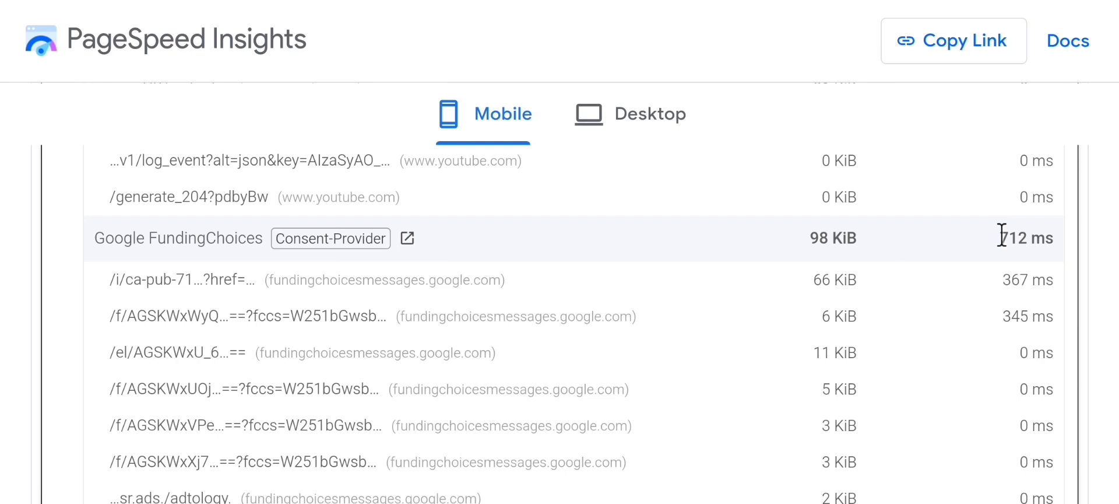
pyautogui.scroll(-3, 976, 275)
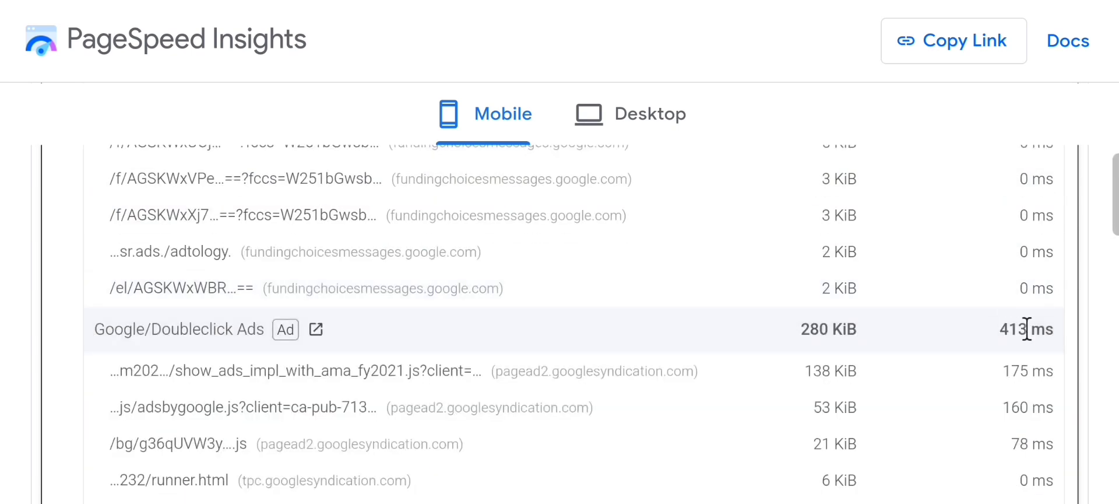
pyautogui.scroll(-6, 803, 347)
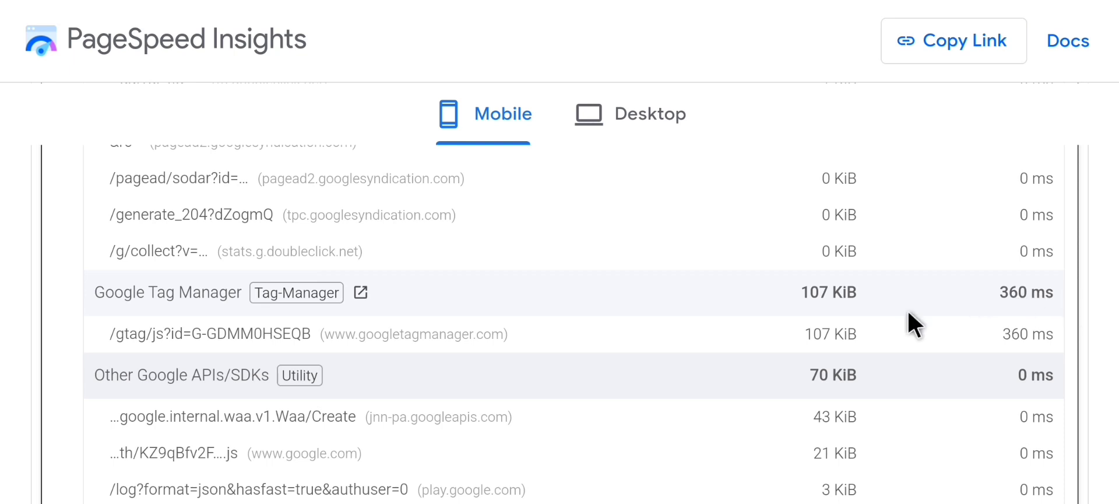
pyautogui.scroll(-4, 858, 320)
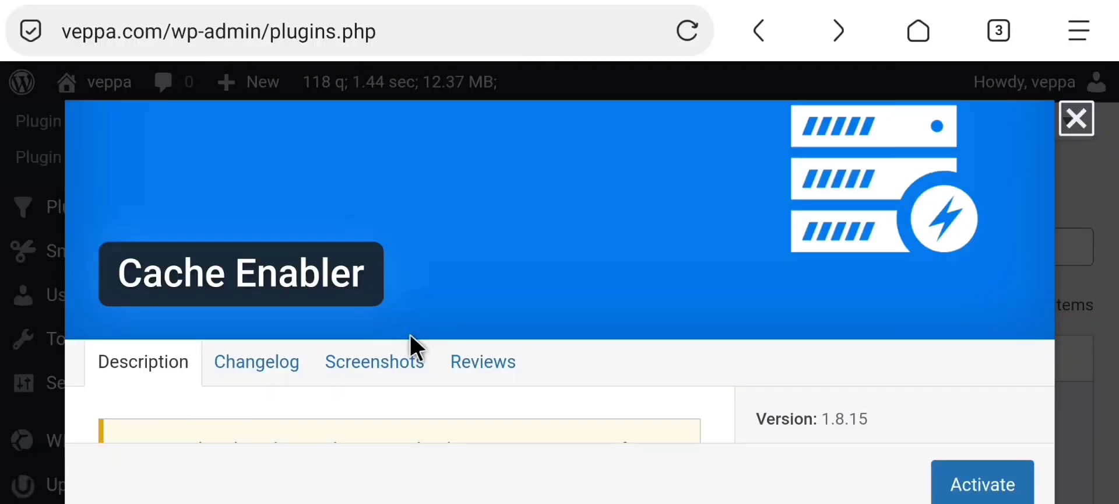
# - Look over the Cache Enabler plugin's description and close its details
pyautogui.scroll(-2, 410, 334)
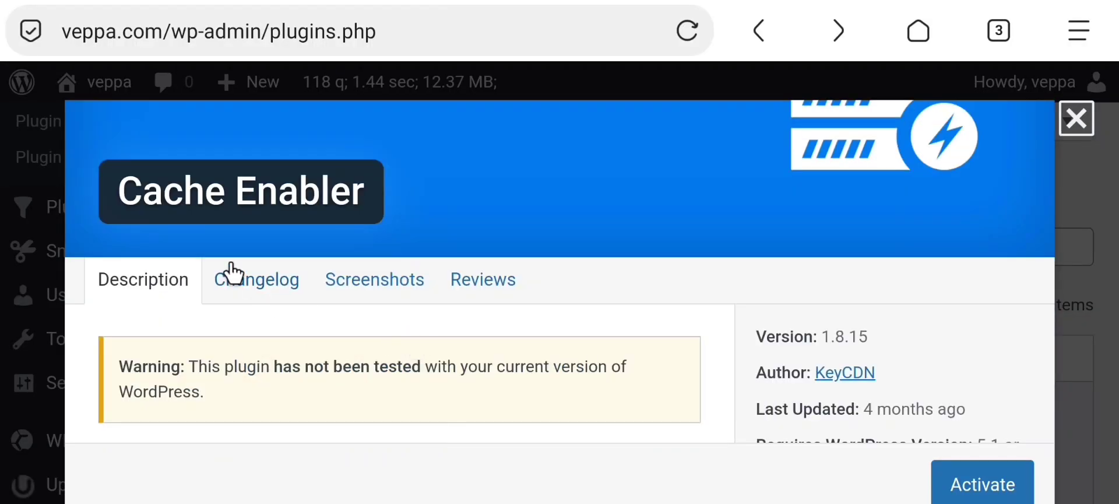
pyautogui.scroll(-4, 723, 300)
pyautogui.scroll(6, 731, 303)
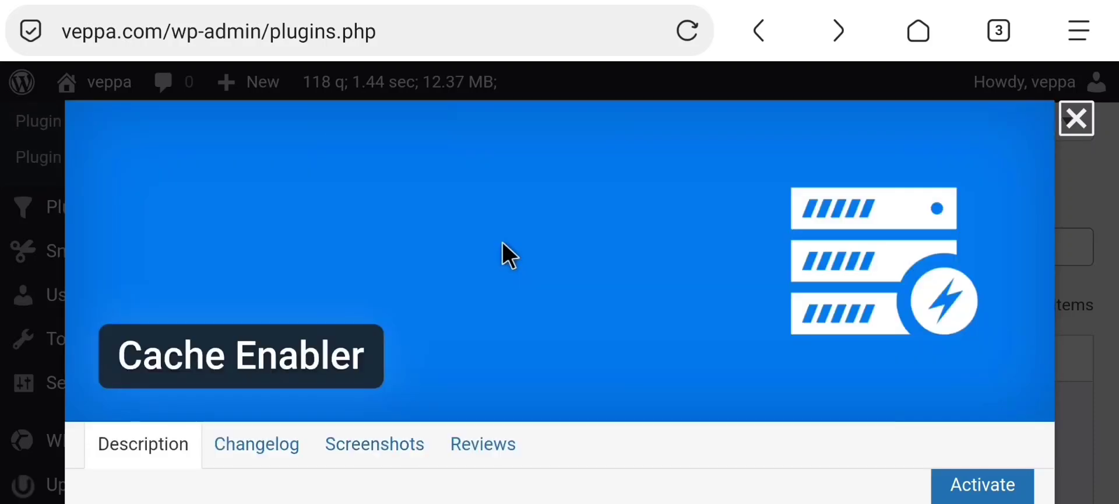
pyautogui.click(1076, 118)
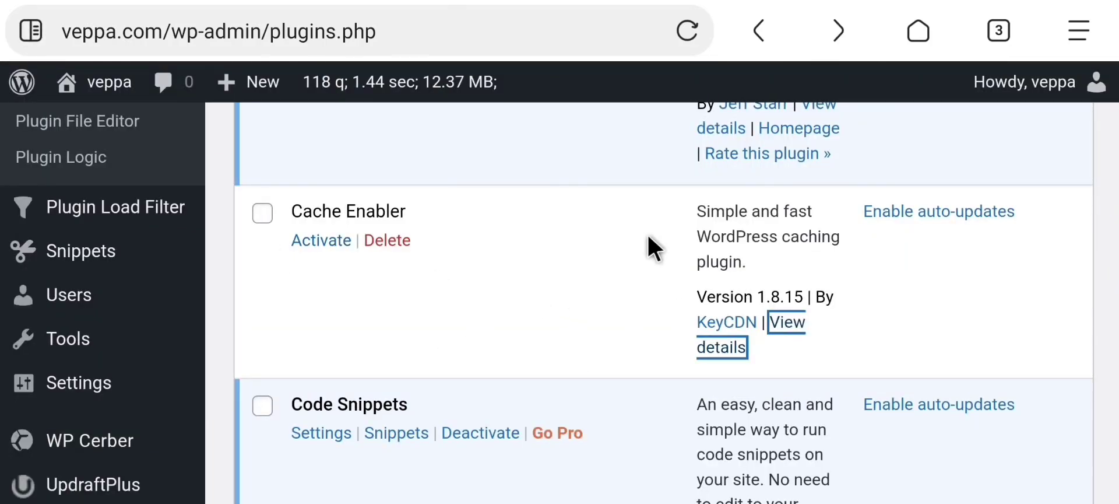
pyautogui.click(614, 261)
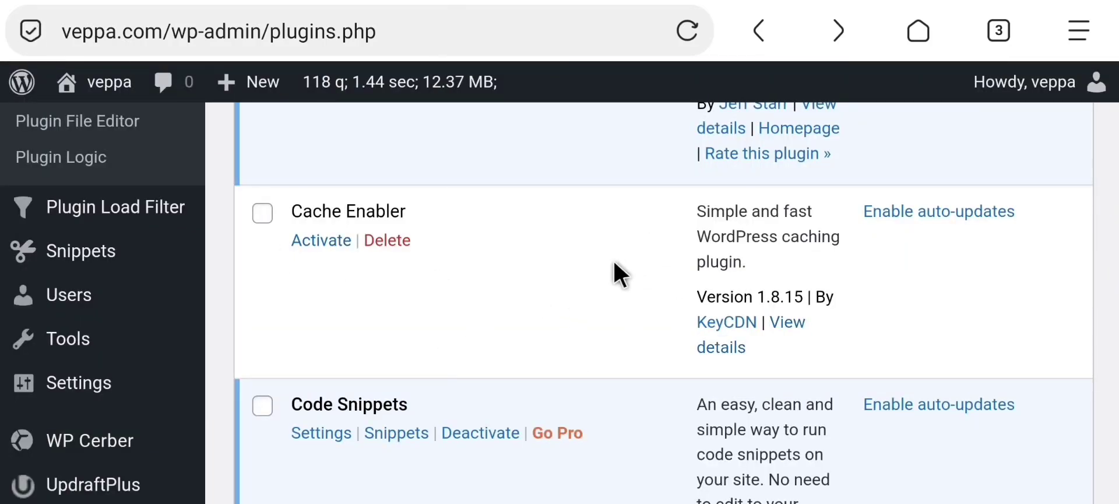
# - Activate the Cache Enabler plugin and open its settings page
pyautogui.click(311, 243)
pyautogui.scroll(-1, 61, 367)
pyautogui.scroll(-10, 65, 392)
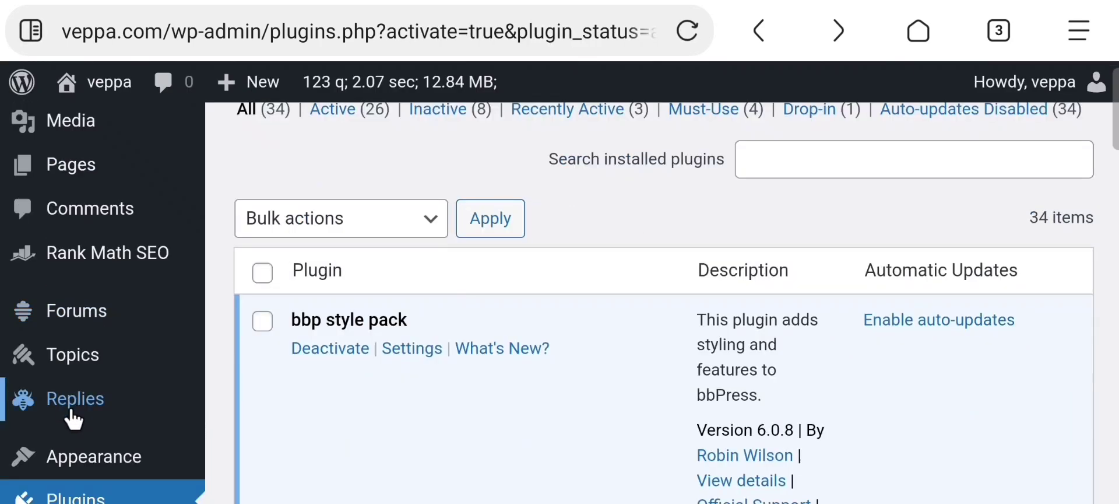
pyautogui.moveTo(87, 388)
pyautogui.click(274, 499)
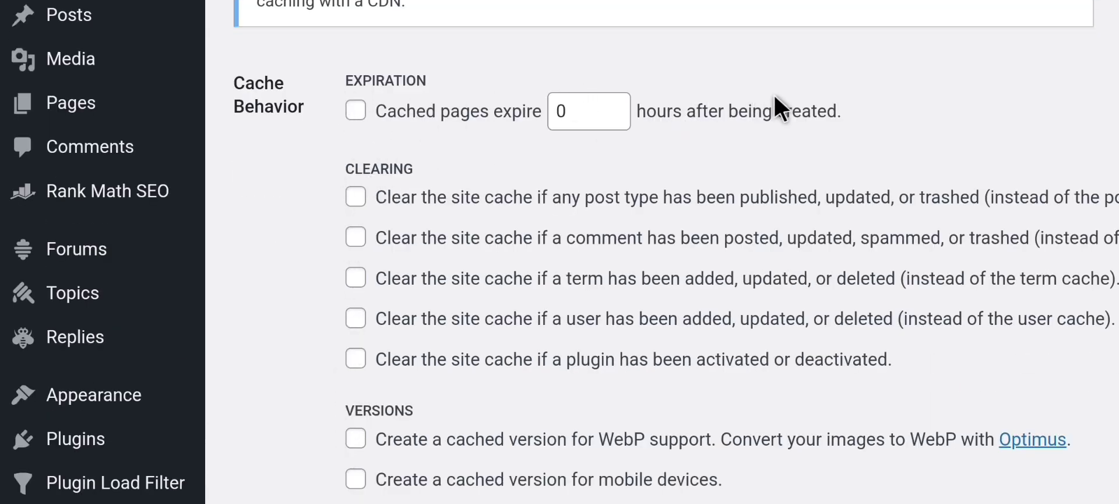
# - Go through the Cache Enabler expiration, clearing, versions and minification options and save the settings
pyautogui.scroll(3, 751, 120)
pyautogui.scroll(-8, 751, 123)
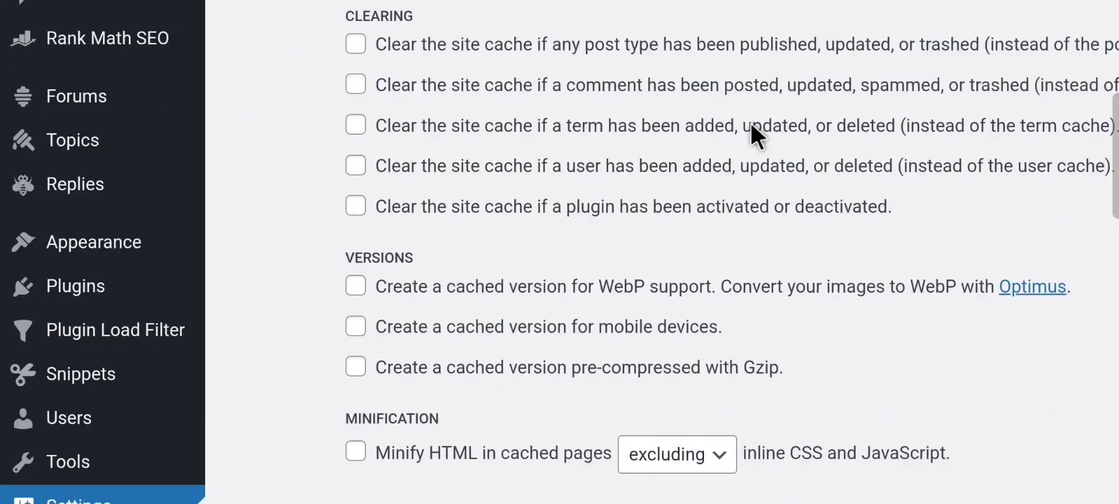
pyautogui.scroll(-15, 751, 124)
pyautogui.click(645, 372)
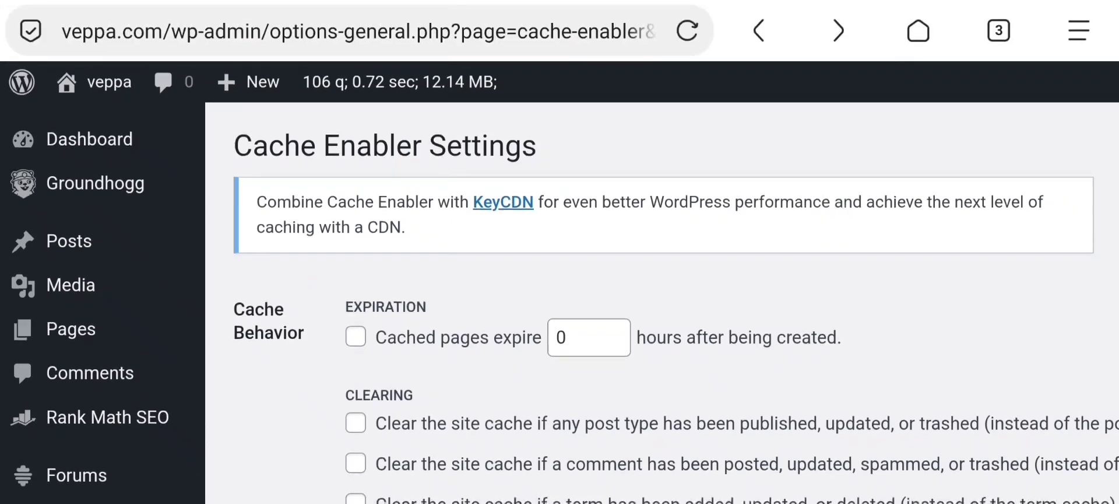
pyautogui.click(998, 30)
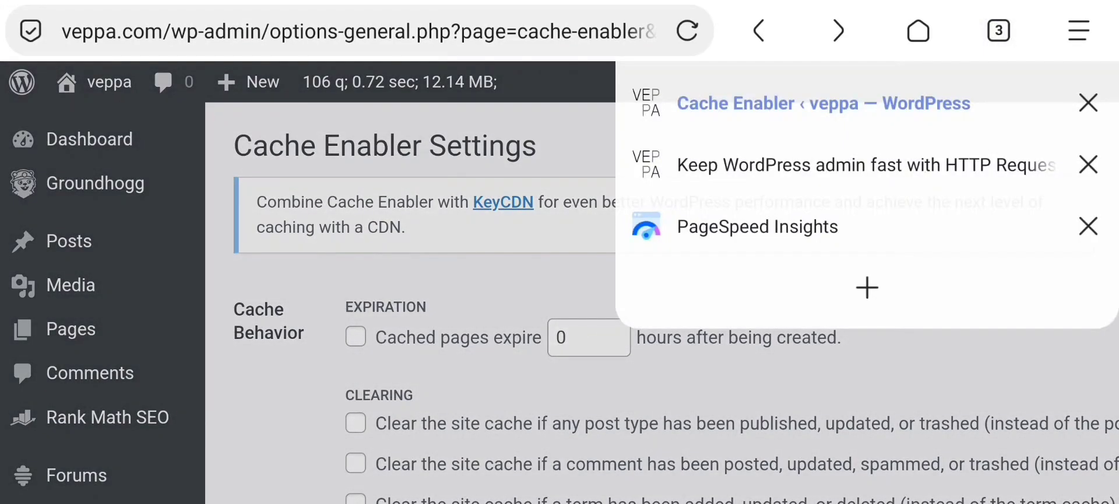
pyautogui.click(755, 224)
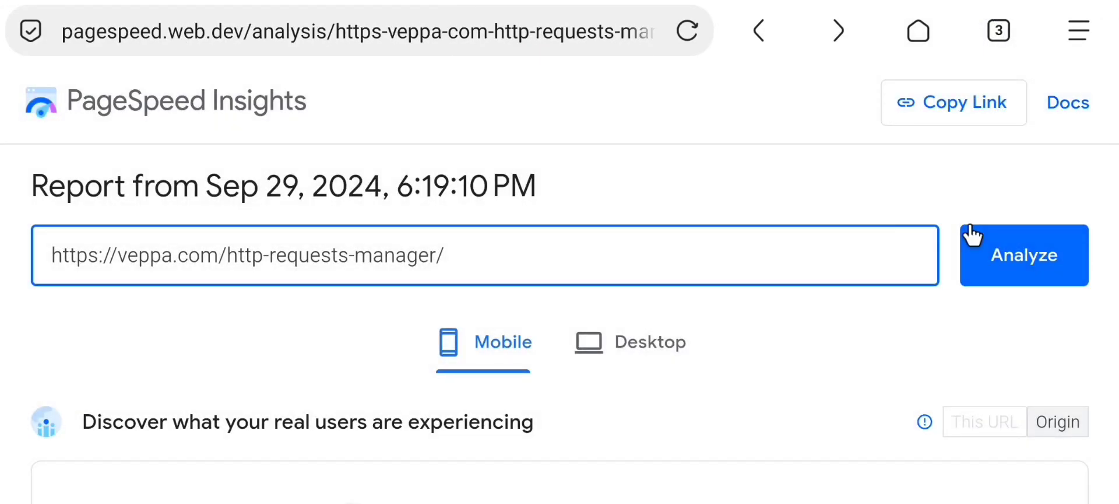
pyautogui.click(969, 261)
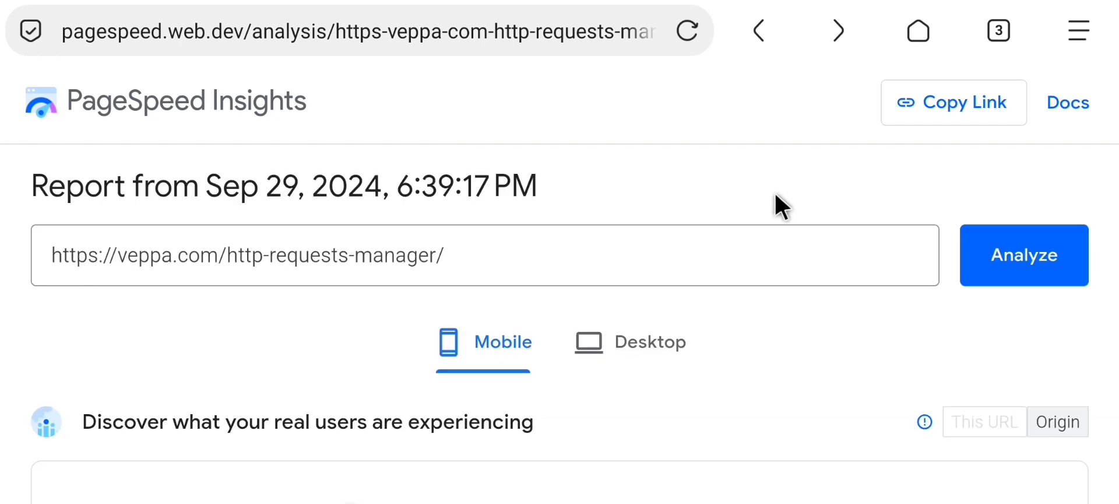
# - Examine the new mobile performance score and the initial server response time diagnostic in the report
pyautogui.scroll(-3, 776, 196)
pyautogui.scroll(-8, 768, 218)
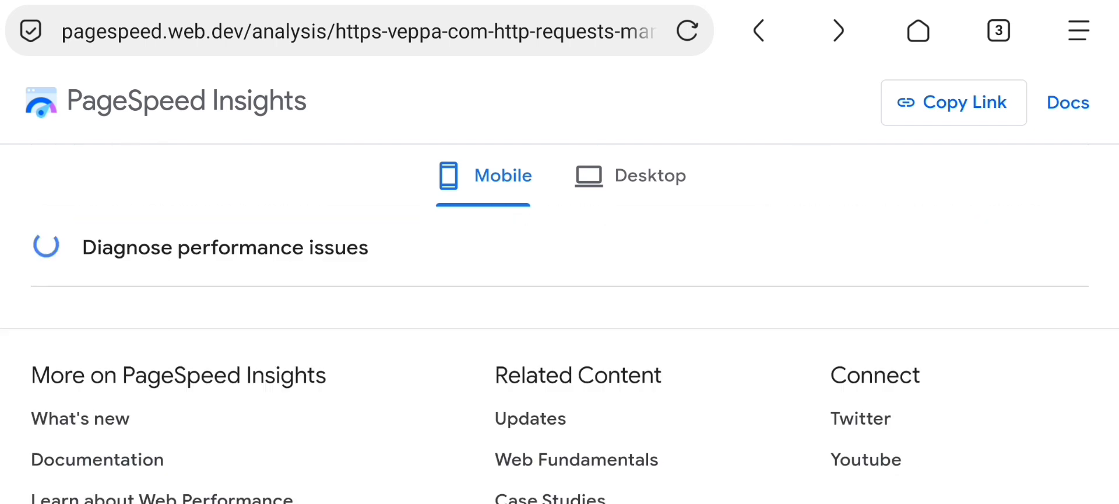
pyautogui.scroll(-5, 767, 327)
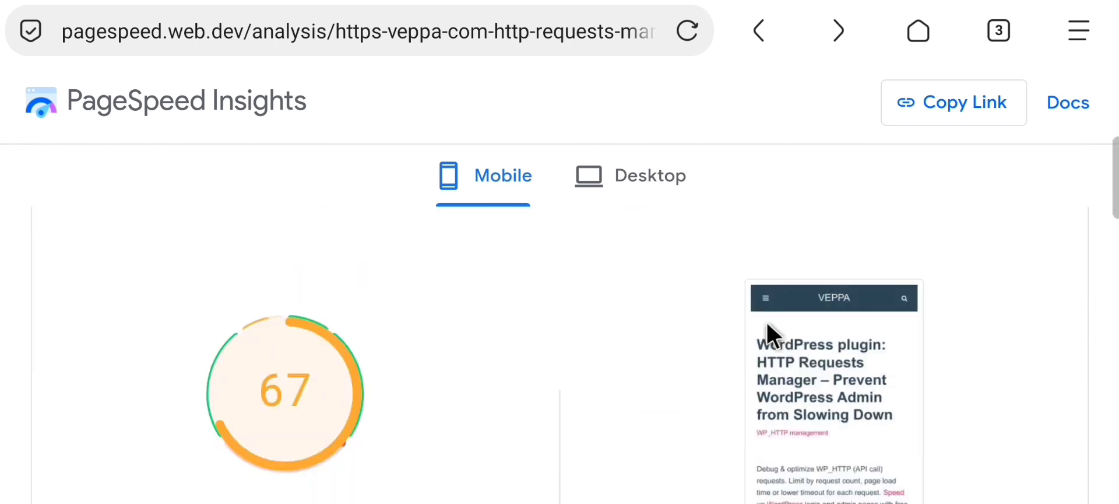
pyautogui.scroll(-10, 621, 333)
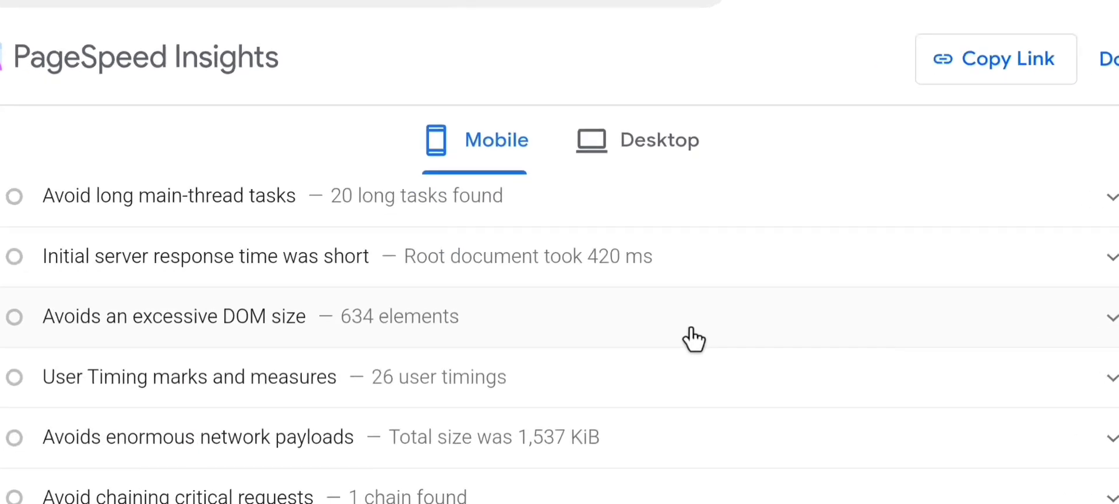
pyautogui.click(694, 255)
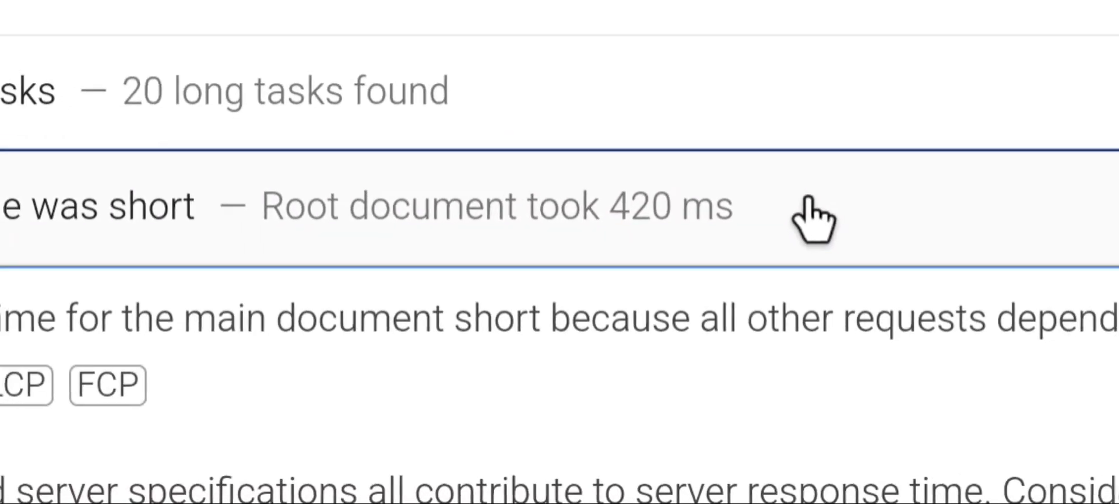
pyautogui.click(822, 181)
pyautogui.scroll(3, 822, 182)
pyautogui.scroll(10, 680, 368)
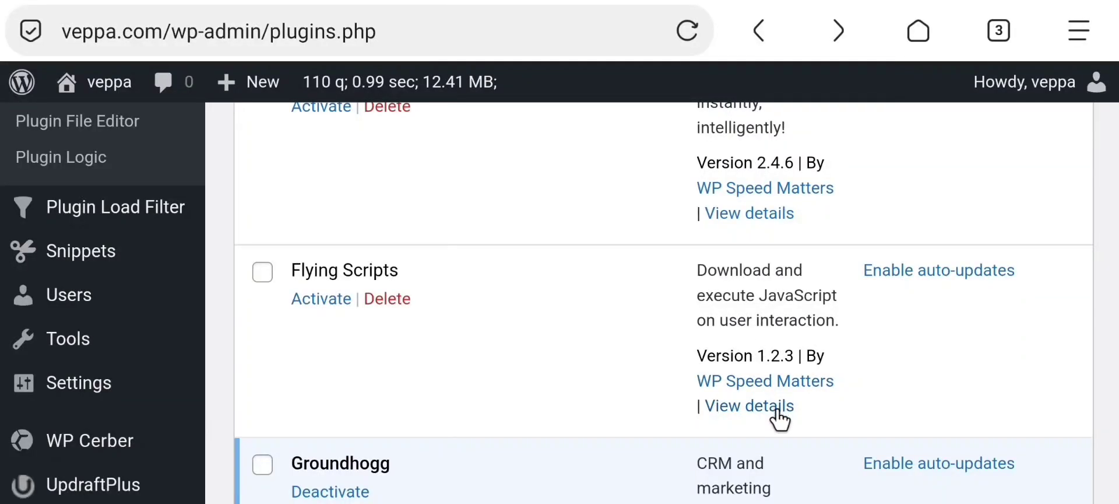
# - View the Flying Scripts plugin's details and activate the plugin
pyautogui.click(771, 411)
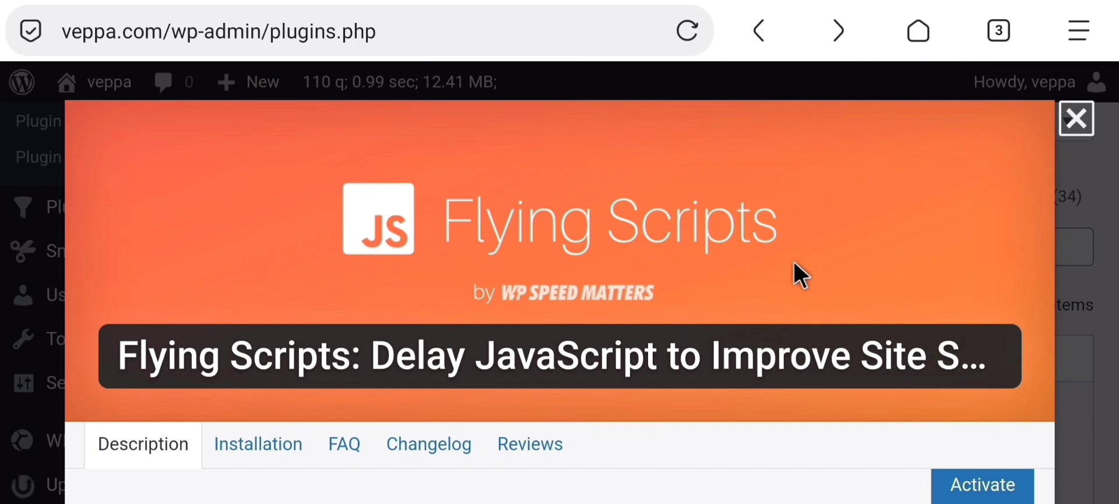
pyautogui.press('Escape')
pyautogui.click(303, 229)
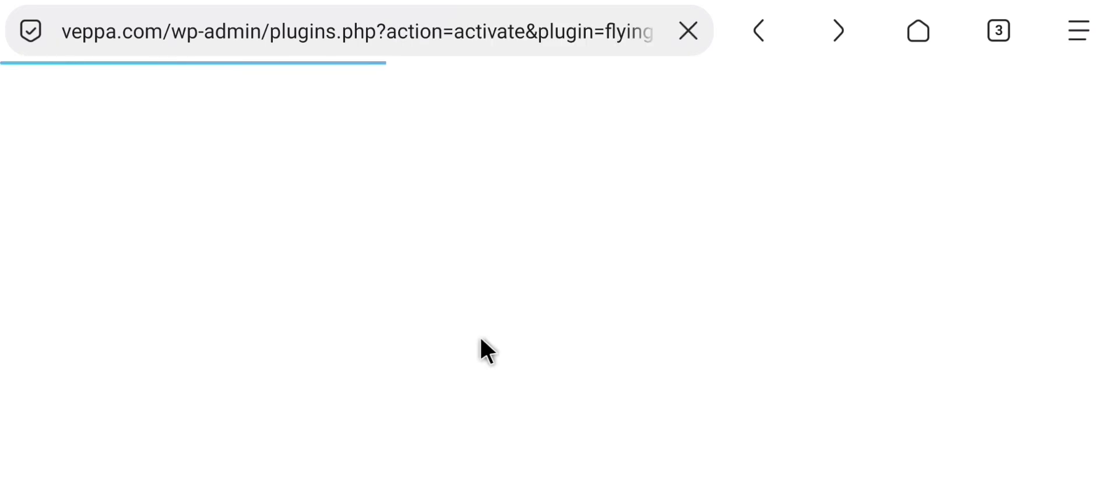
# - Open the settings page of the Flying Scripts plugin
pyautogui.scroll(-10, 366, 307)
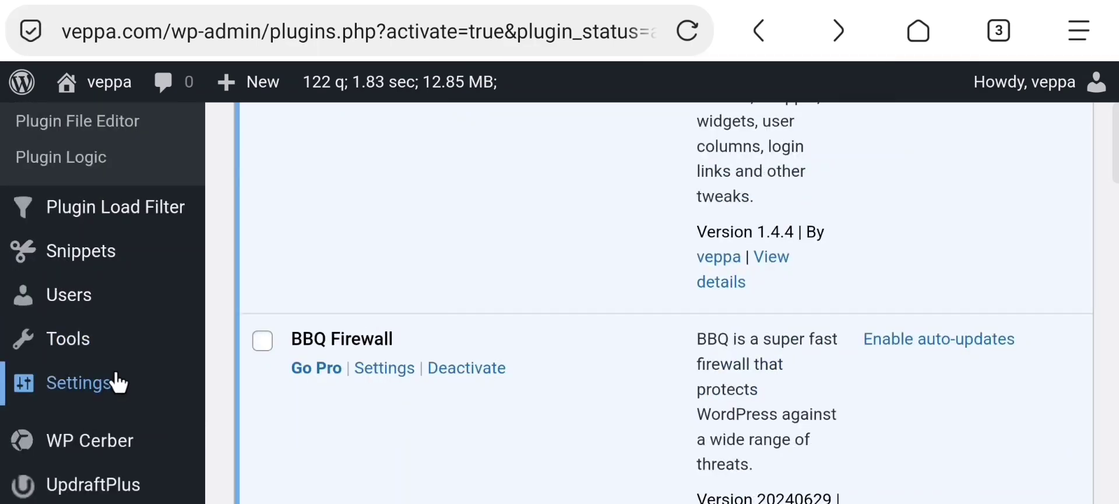
pyautogui.click(83, 389)
pyautogui.scroll(-8, 299, 362)
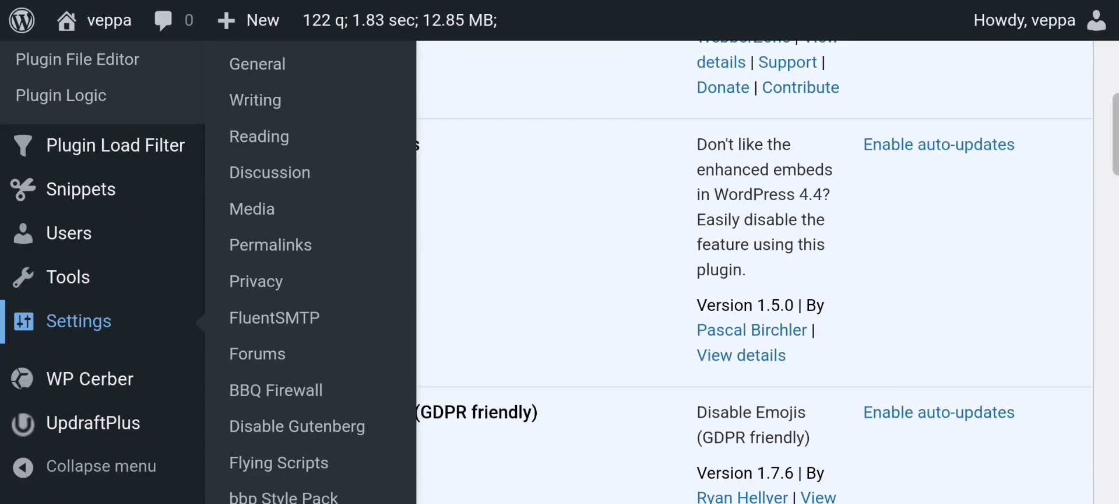
pyautogui.click(289, 464)
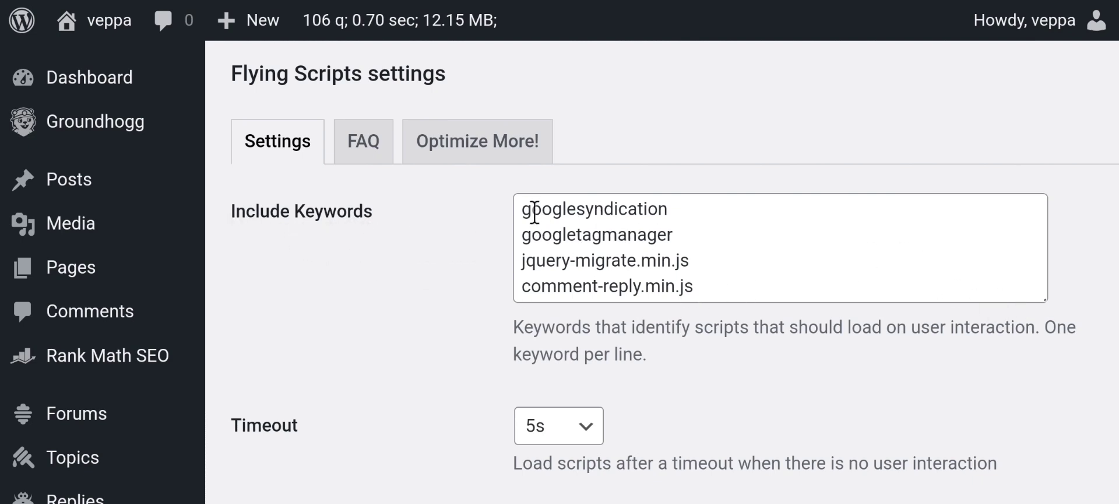
# - Review the Include Keywords list of Flying Scripts, from googlesyndication down to jQuery(
pyautogui.doubleClick(629, 211)
pyautogui.click(463, 250)
pyautogui.moveTo(722, 286); pyautogui.dragTo(655, 304)
pyautogui.click(471, 279)
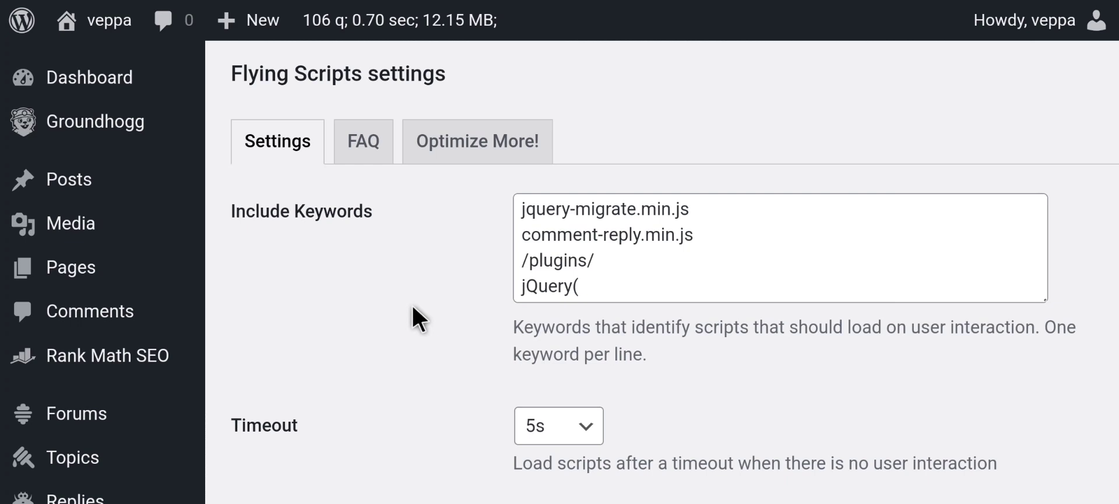
# - Choose 5s as the Flying Scripts timeout and save the plugin settings
pyautogui.scroll(-3, 415, 299)
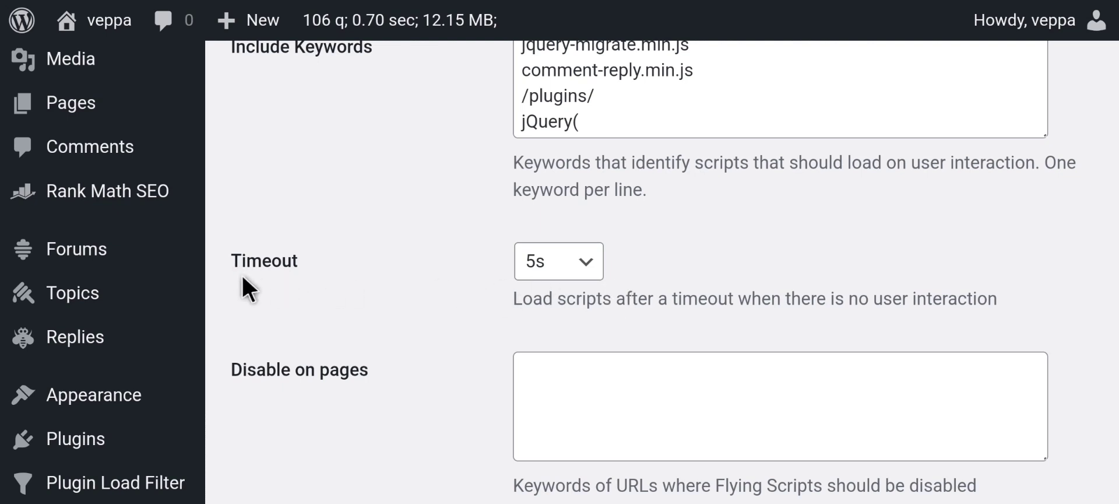
pyautogui.click(568, 279)
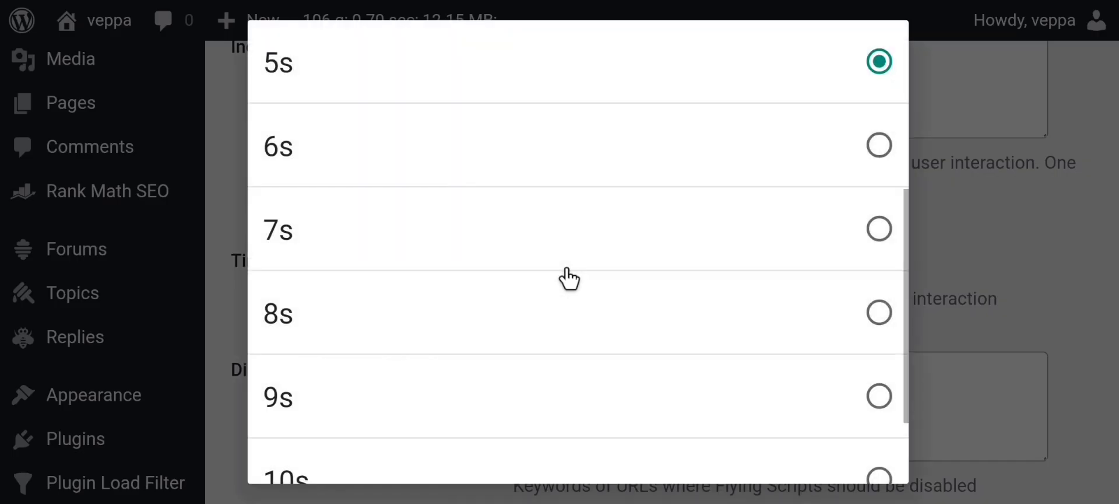
pyautogui.click(879, 60)
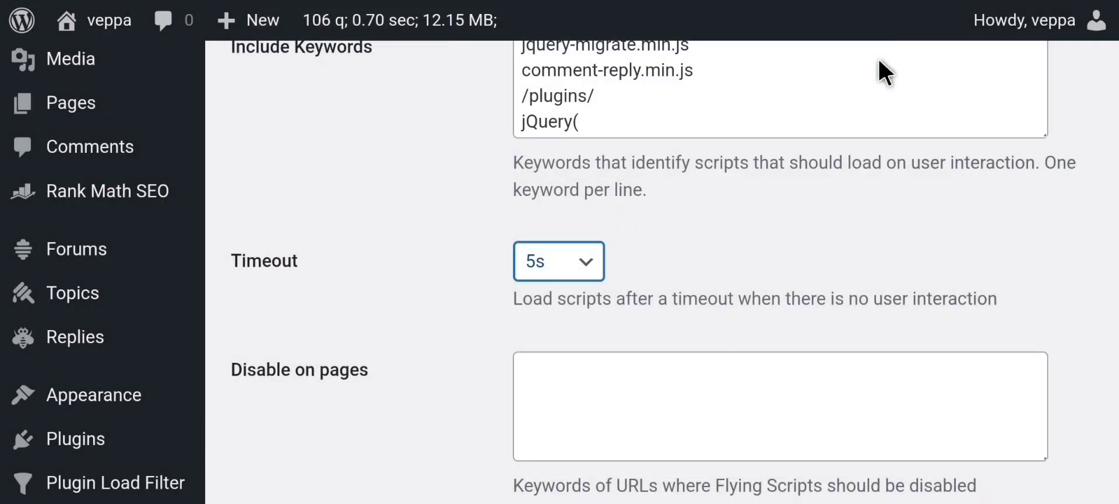
pyautogui.scroll(-4, 583, 233)
pyautogui.click(350, 318)
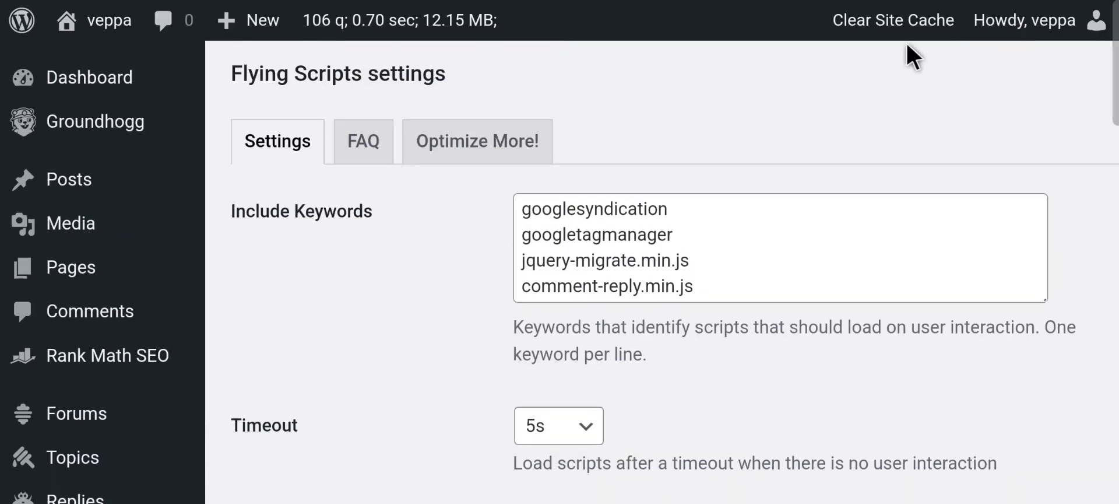
pyautogui.click(881, 25)
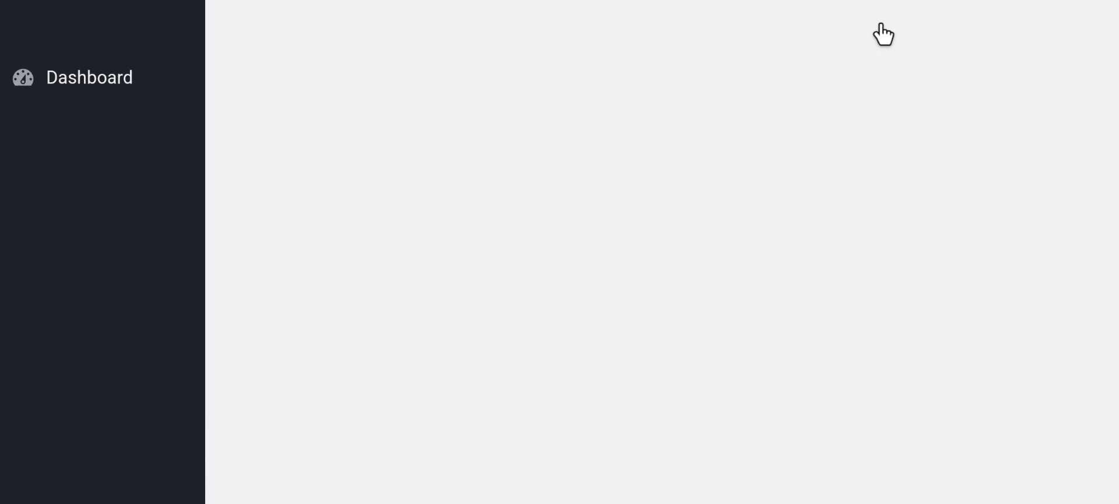
pyautogui.click(998, 31)
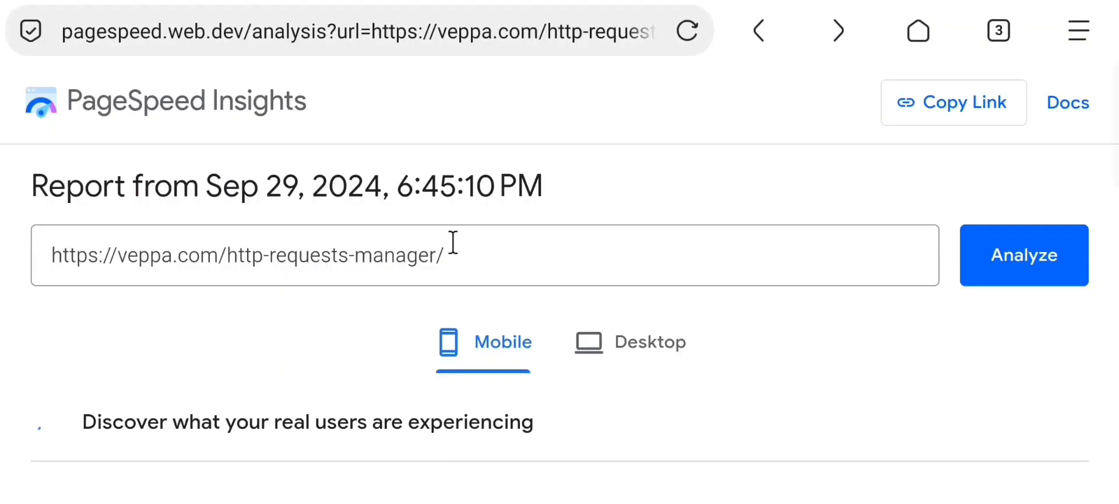
pyautogui.click(975, 251)
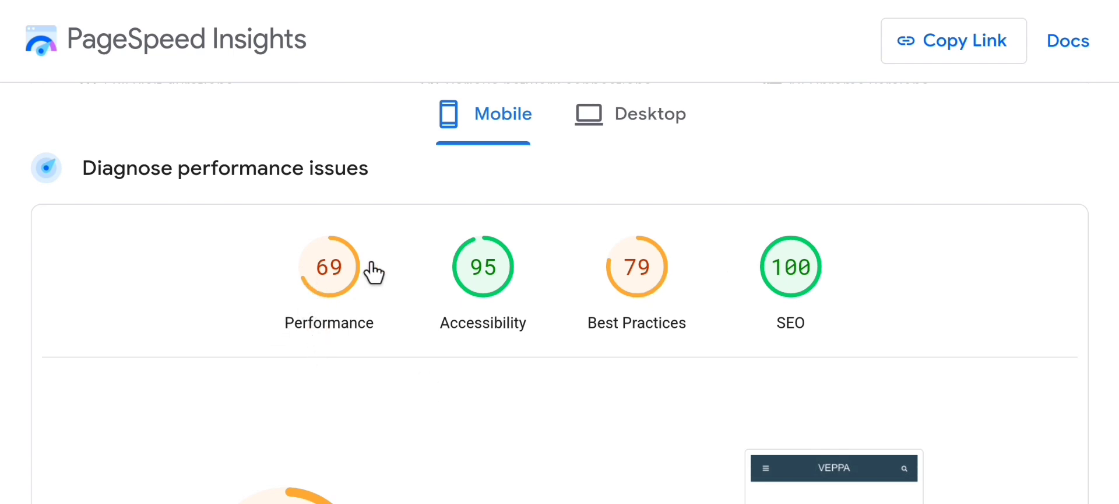
# - Examine the mobile Performance score and the Total Blocking Time metric in the new report
pyautogui.scroll(-3, 478, 349)
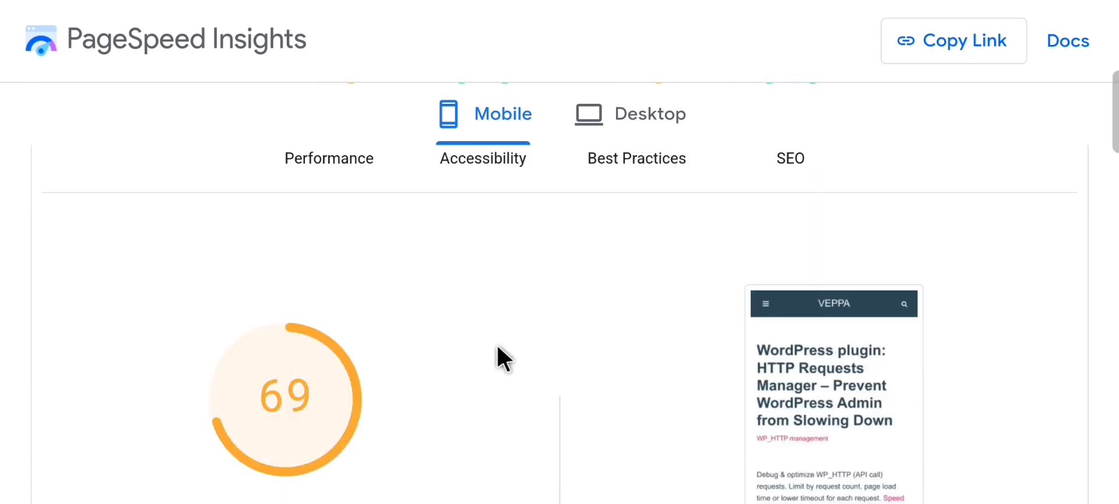
pyautogui.scroll(-10, 498, 349)
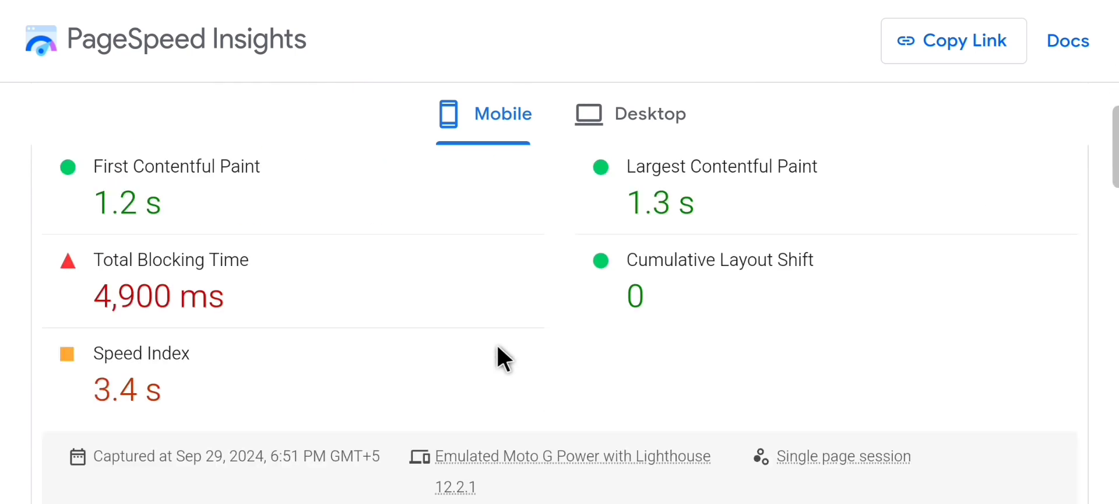
pyautogui.moveTo(93, 292); pyautogui.dragTo(237, 295)
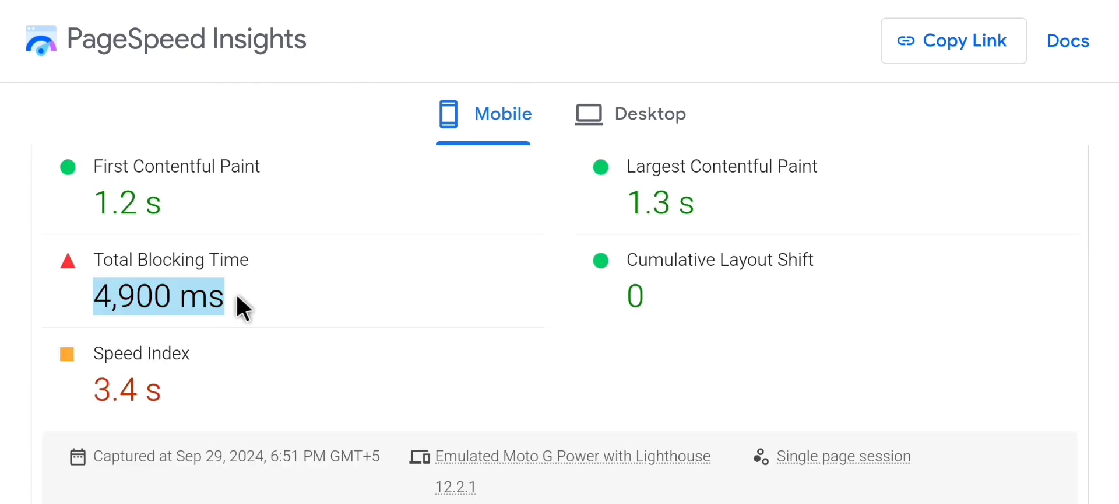
pyautogui.click(282, 302)
pyautogui.scroll(-8, 517, 337)
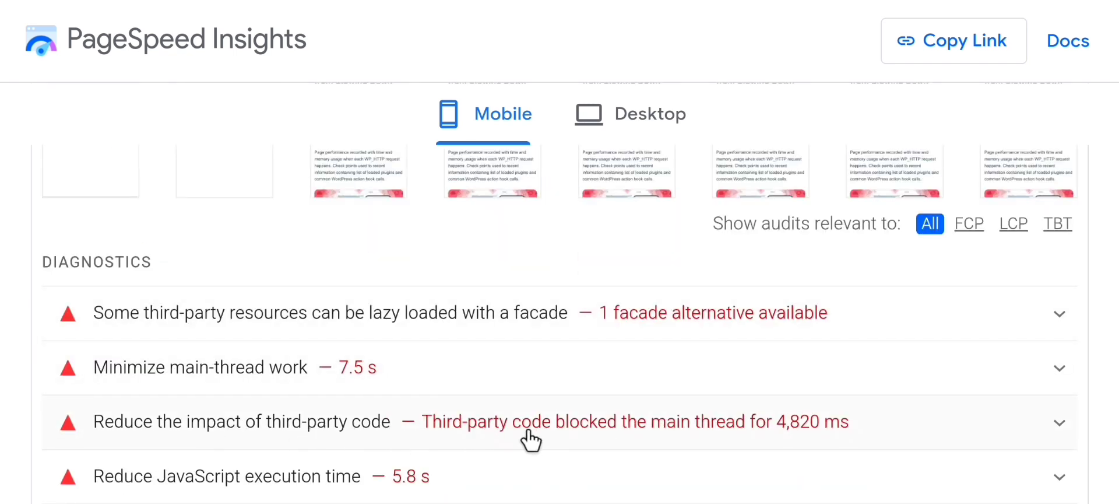
# - Expand the "Reduce the impact of third-party code" diagnostic and review its third-party entries, from YouTube to Google/Doubleclick Ads
pyautogui.click(606, 432)
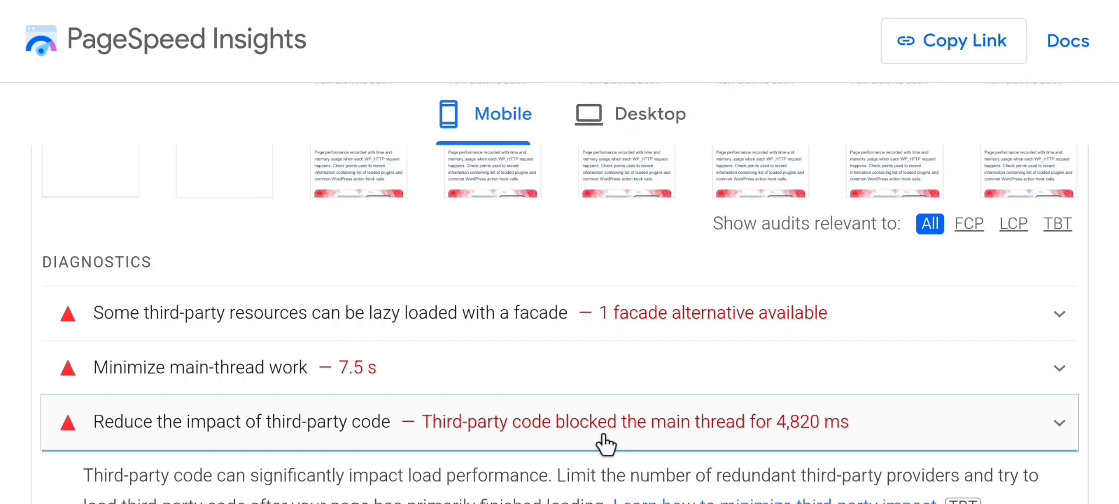
pyautogui.scroll(-4, 665, 411)
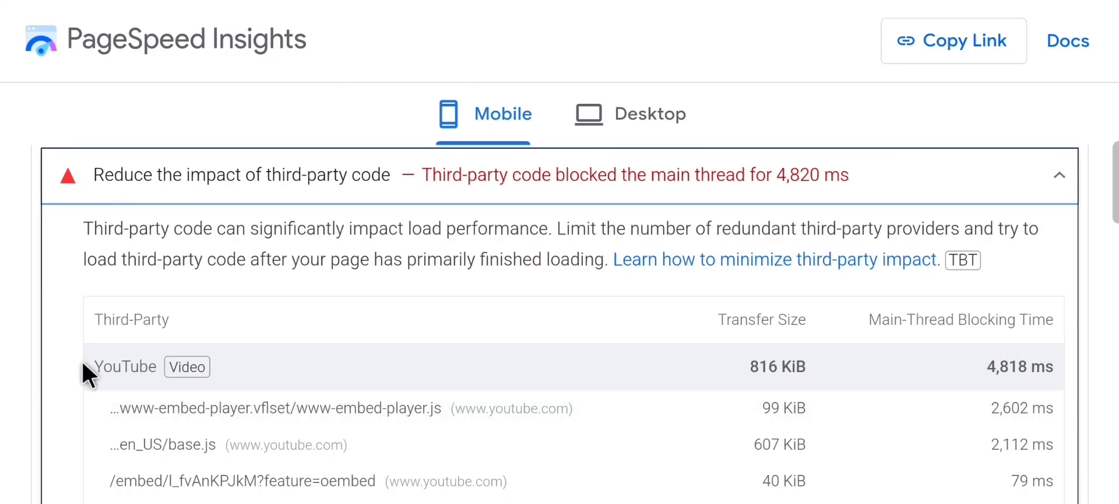
pyautogui.scroll(-4, 326, 363)
pyautogui.scroll(-3, 332, 364)
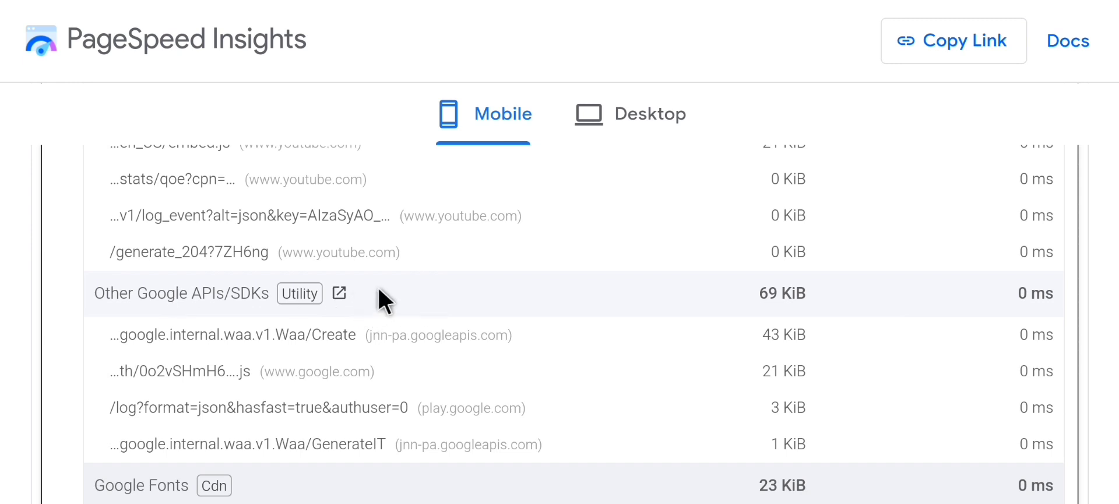
pyautogui.scroll(3, 338, 279)
pyautogui.scroll(-3, 478, 307)
pyautogui.scroll(-5, 490, 305)
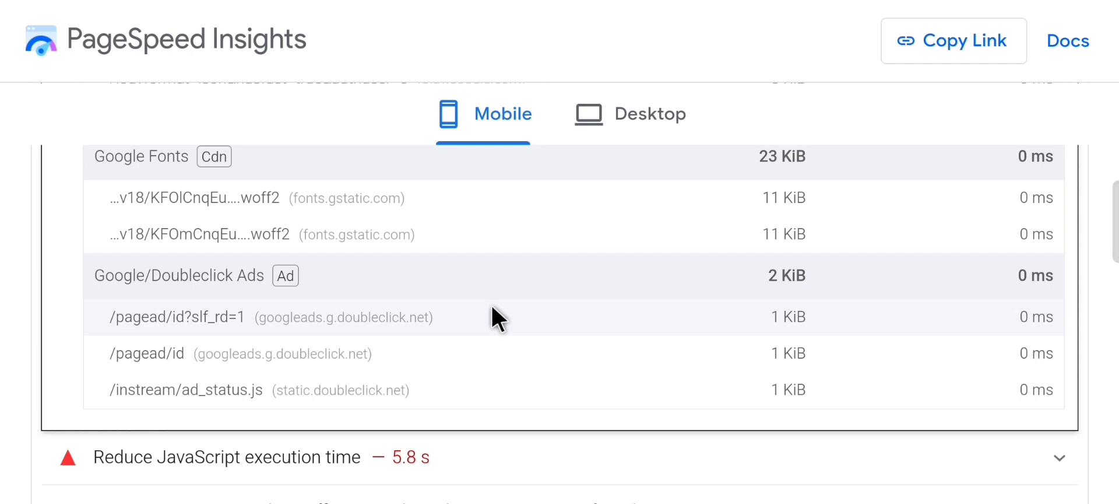
pyautogui.scroll(-4, 492, 305)
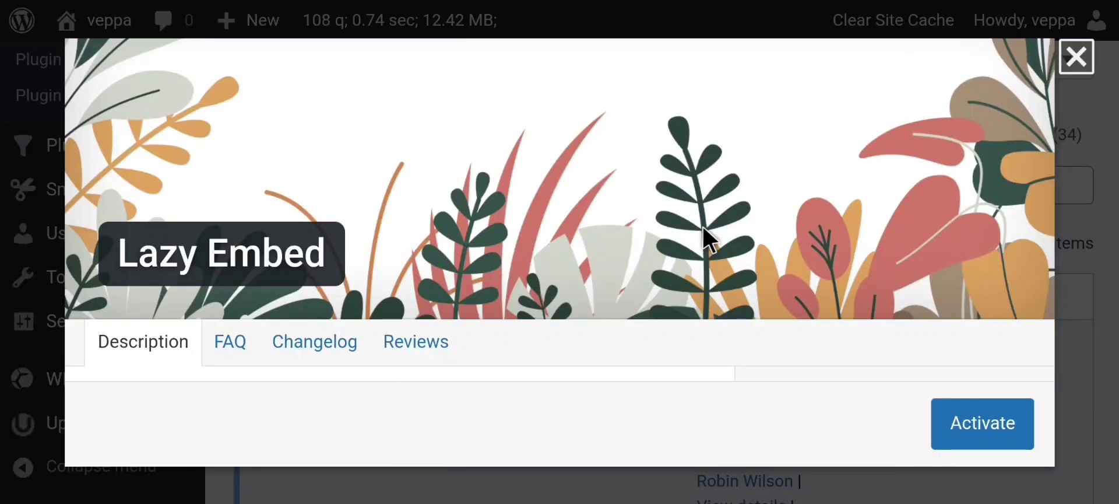
# - Activate the Lazy Embed plugin, locate it in the installed plugins list, and clear the site cache
pyautogui.click(993, 432)
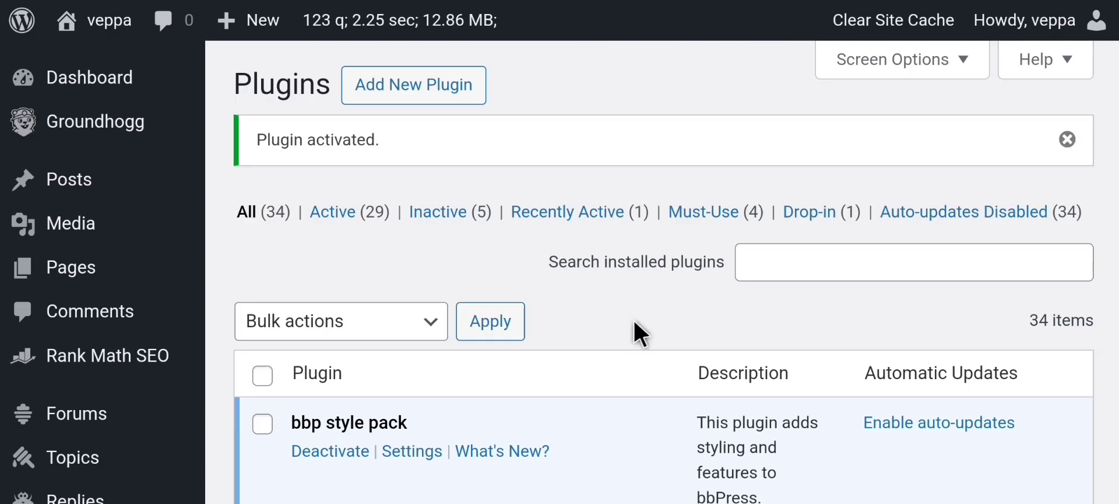
pyautogui.scroll(-20, 554, 309)
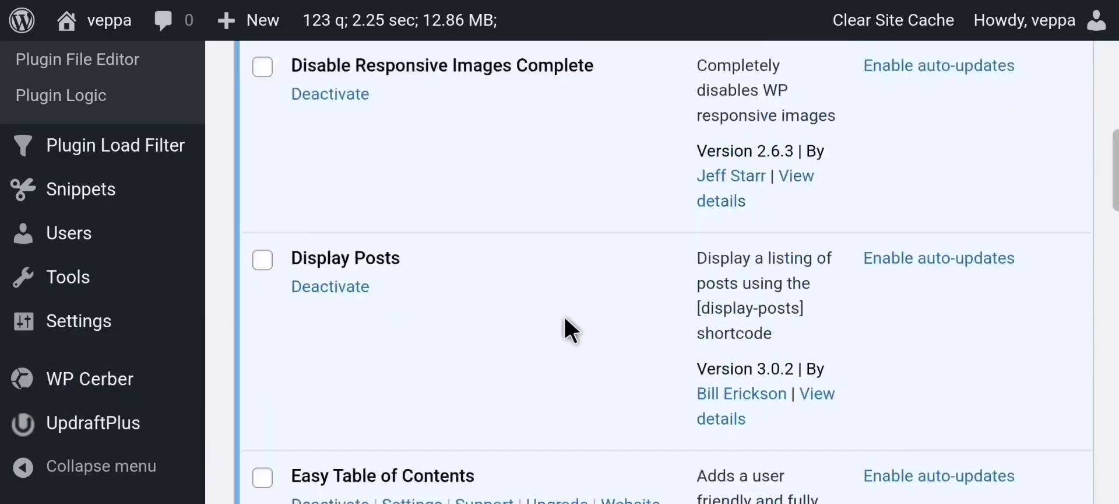
pyautogui.scroll(-15, 564, 318)
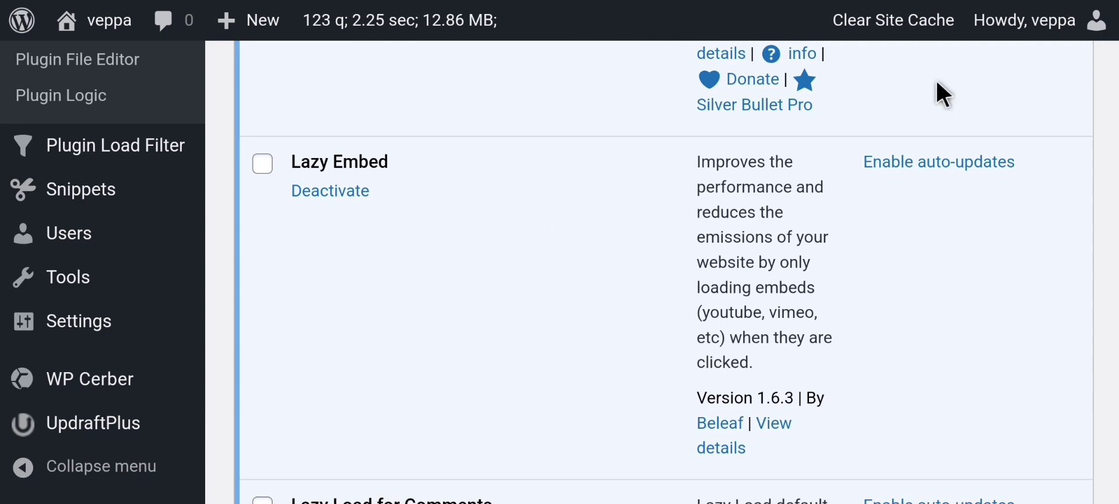
pyautogui.click(887, 24)
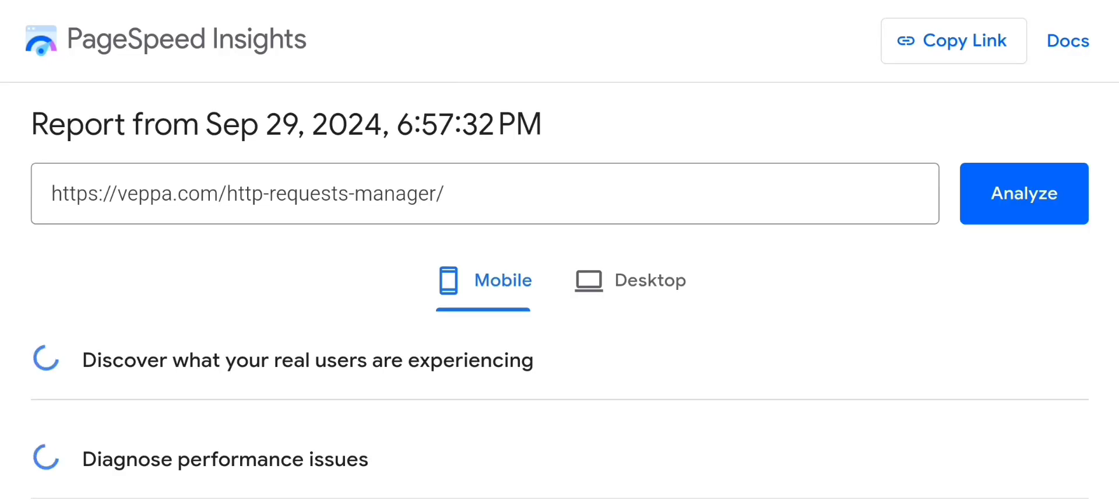
# - Check the mobile Performance score in the PageSpeed report made with Lazy Embed active
pyautogui.scroll(-10, 684, 318)
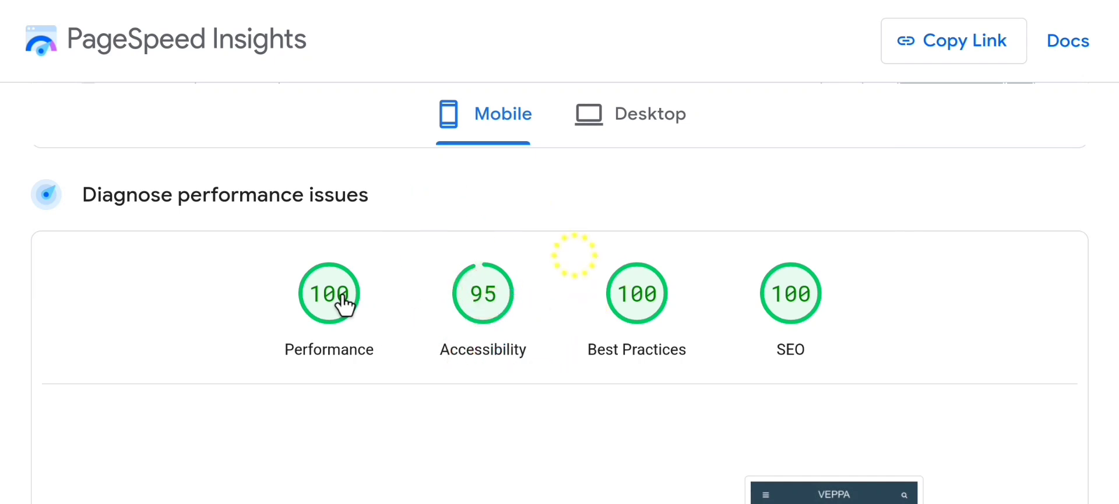
pyautogui.click(346, 303)
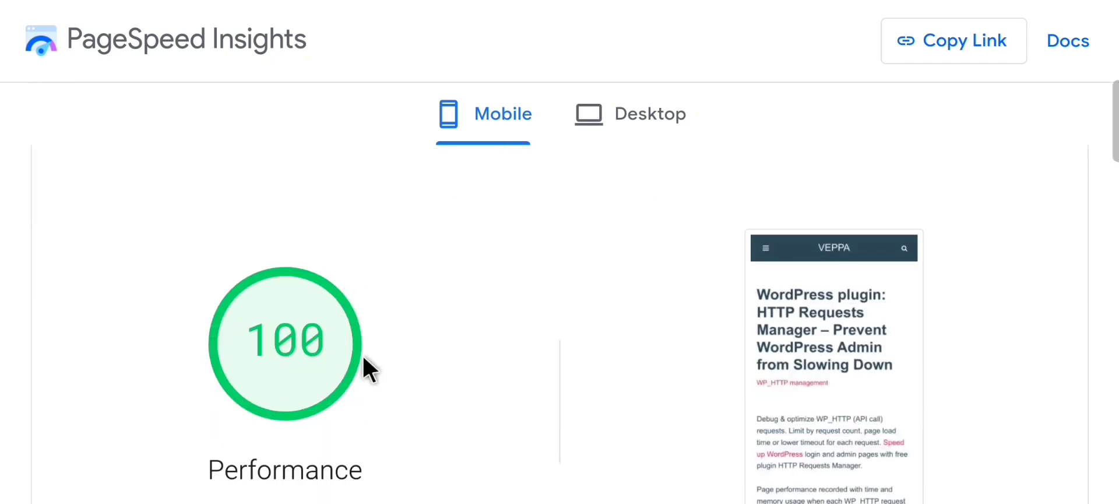
pyautogui.moveTo(309, 354); pyautogui.dragTo(201, 351)
pyautogui.click(202, 351)
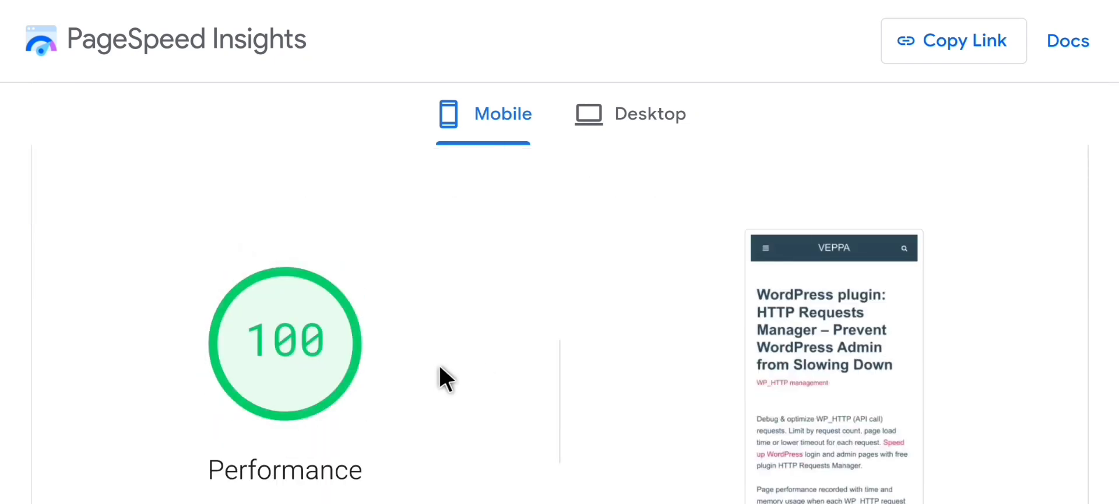
pyautogui.moveTo(440, 365); pyautogui.dragTo(289, 367)
# - Review the report's metrics from First Contentful Paint to Speed Index, focusing on Total Blocking Time
pyautogui.scroll(-5, 476, 391)
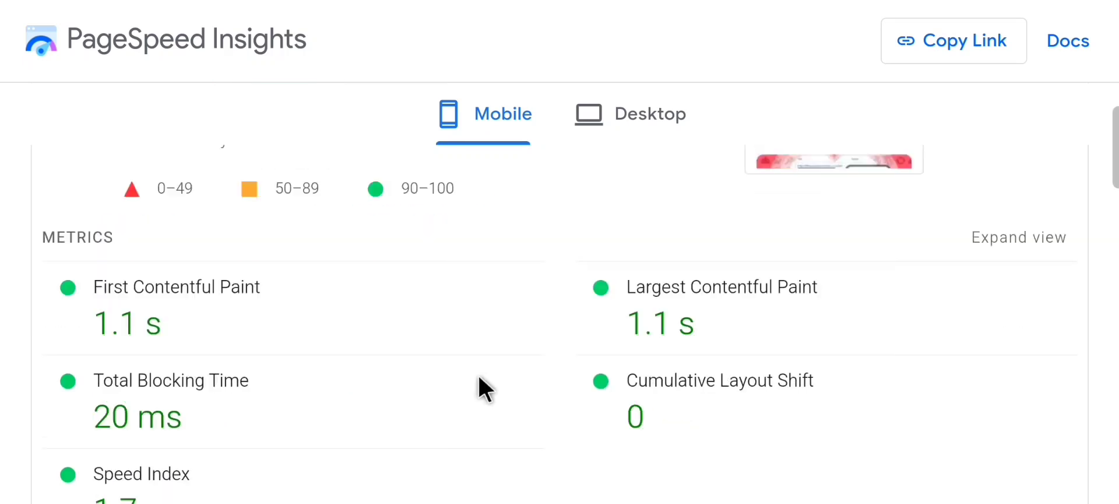
pyautogui.scroll(-3, 485, 365)
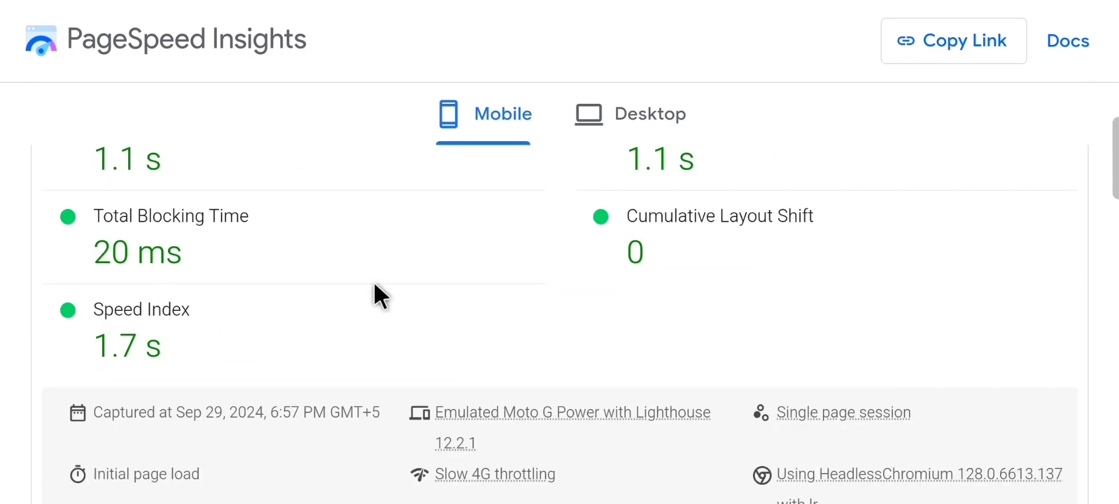
pyautogui.scroll(2, 374, 285)
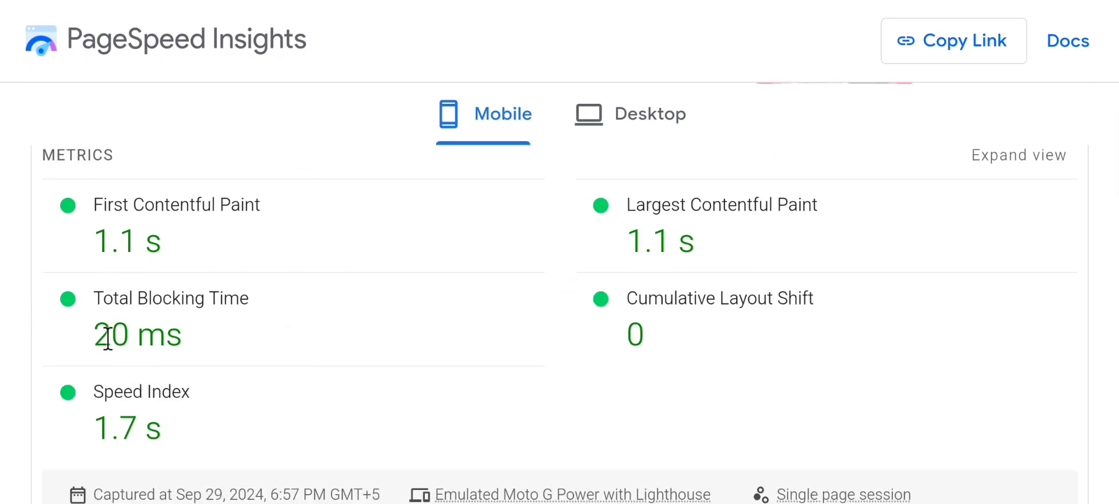
pyautogui.moveTo(104, 333); pyautogui.dragTo(204, 339)
pyautogui.click(207, 338)
pyautogui.scroll(4, 534, 368)
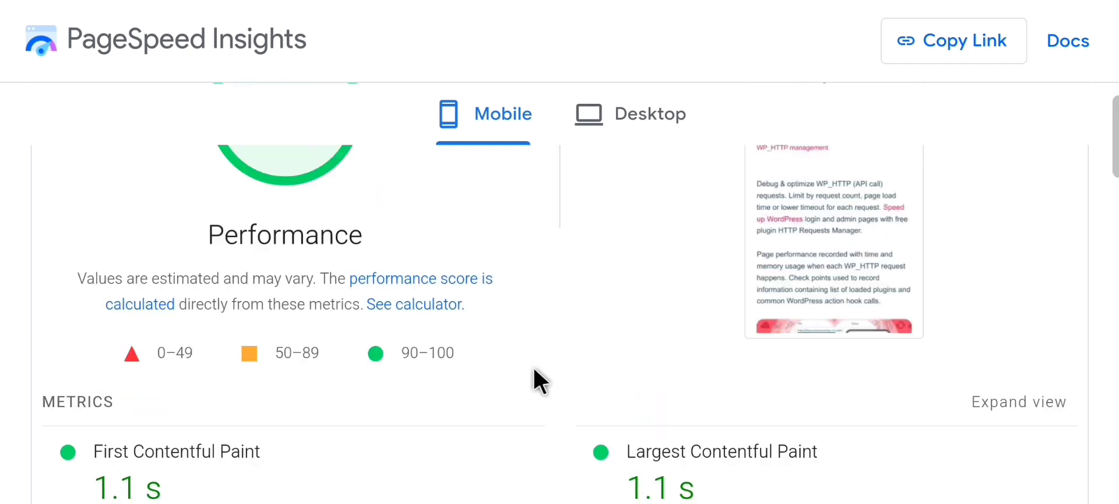
# - Look through the remaining diagnostics of the report, such as image sizing and unused JavaScript
pyautogui.scroll(-10, 536, 364)
pyautogui.scroll(-5, 533, 367)
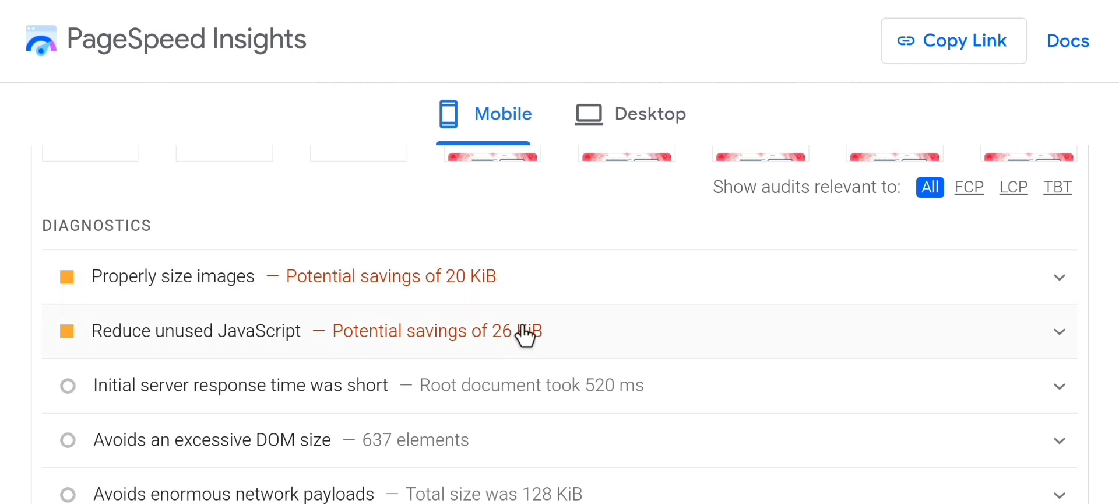
pyautogui.scroll(-3, 571, 326)
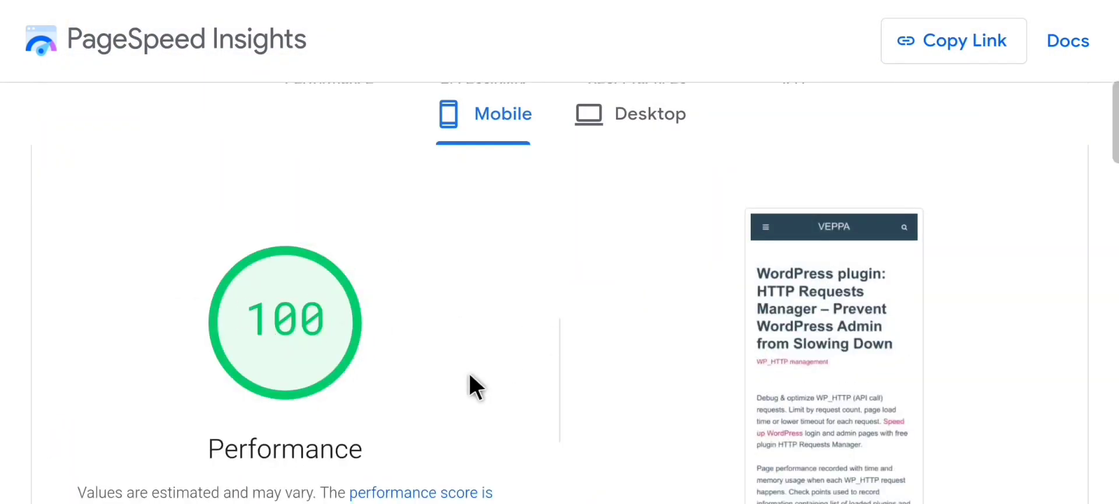
pyautogui.scroll(-1, 507, 344)
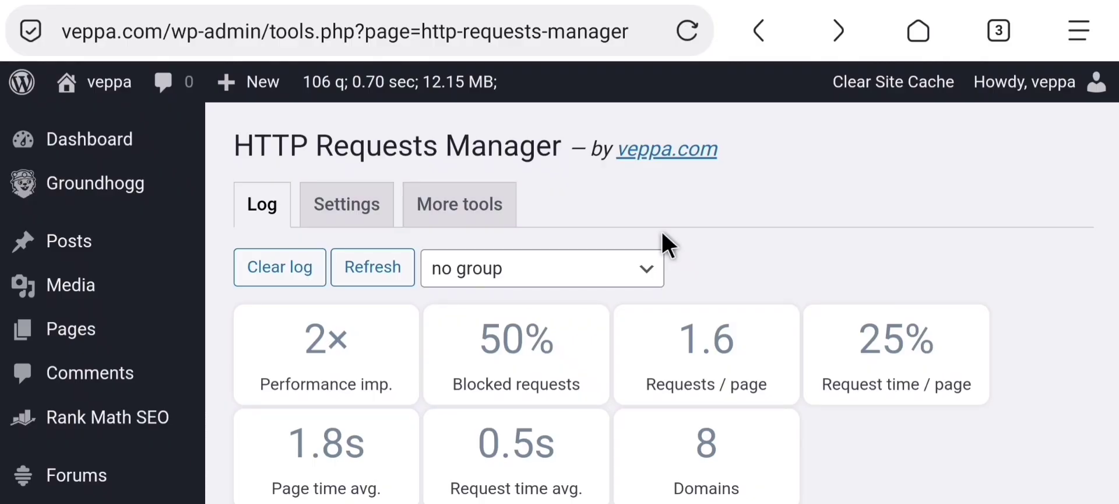
# - Review the performance improvement statistic and the logged requests in HTTP Requests Manager
pyautogui.scroll(-3, 734, 237)
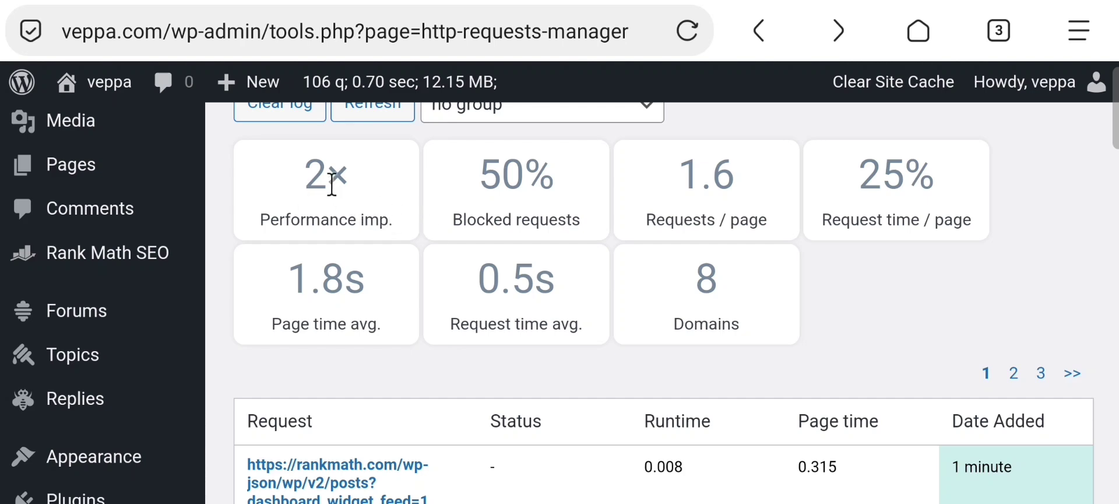
pyautogui.moveTo(305, 178); pyautogui.dragTo(369, 176)
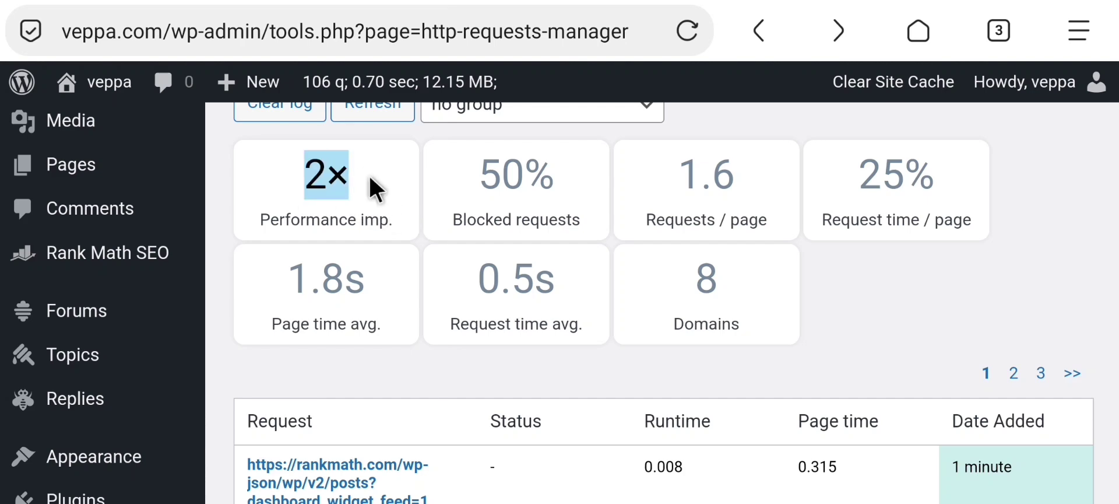
pyautogui.click(407, 177)
pyautogui.scroll(-5, 652, 262)
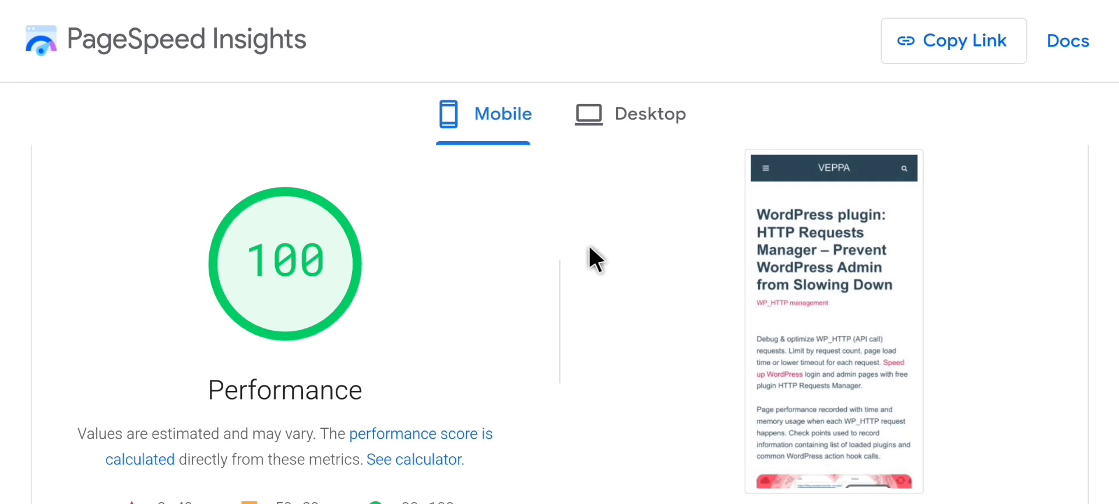
pyautogui.scroll(-1, 590, 246)
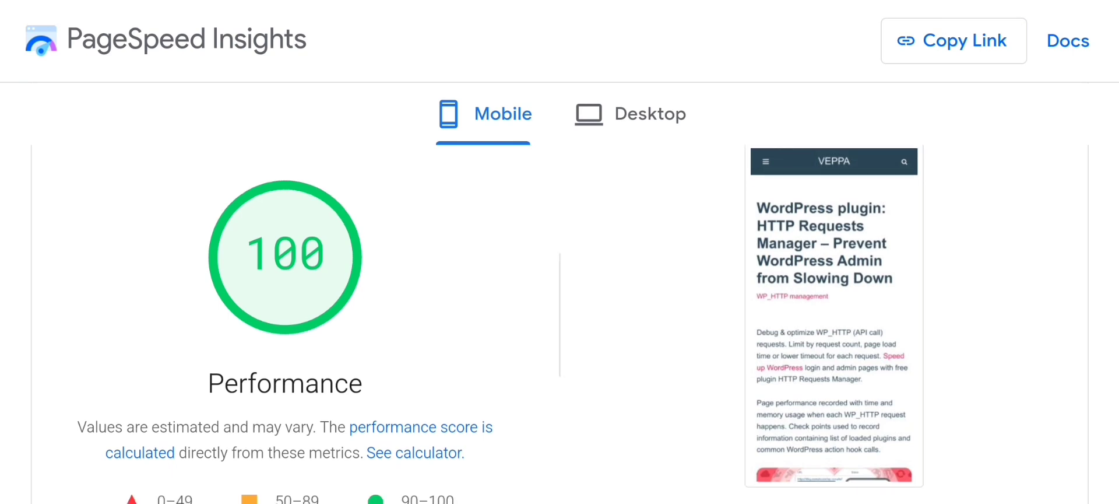